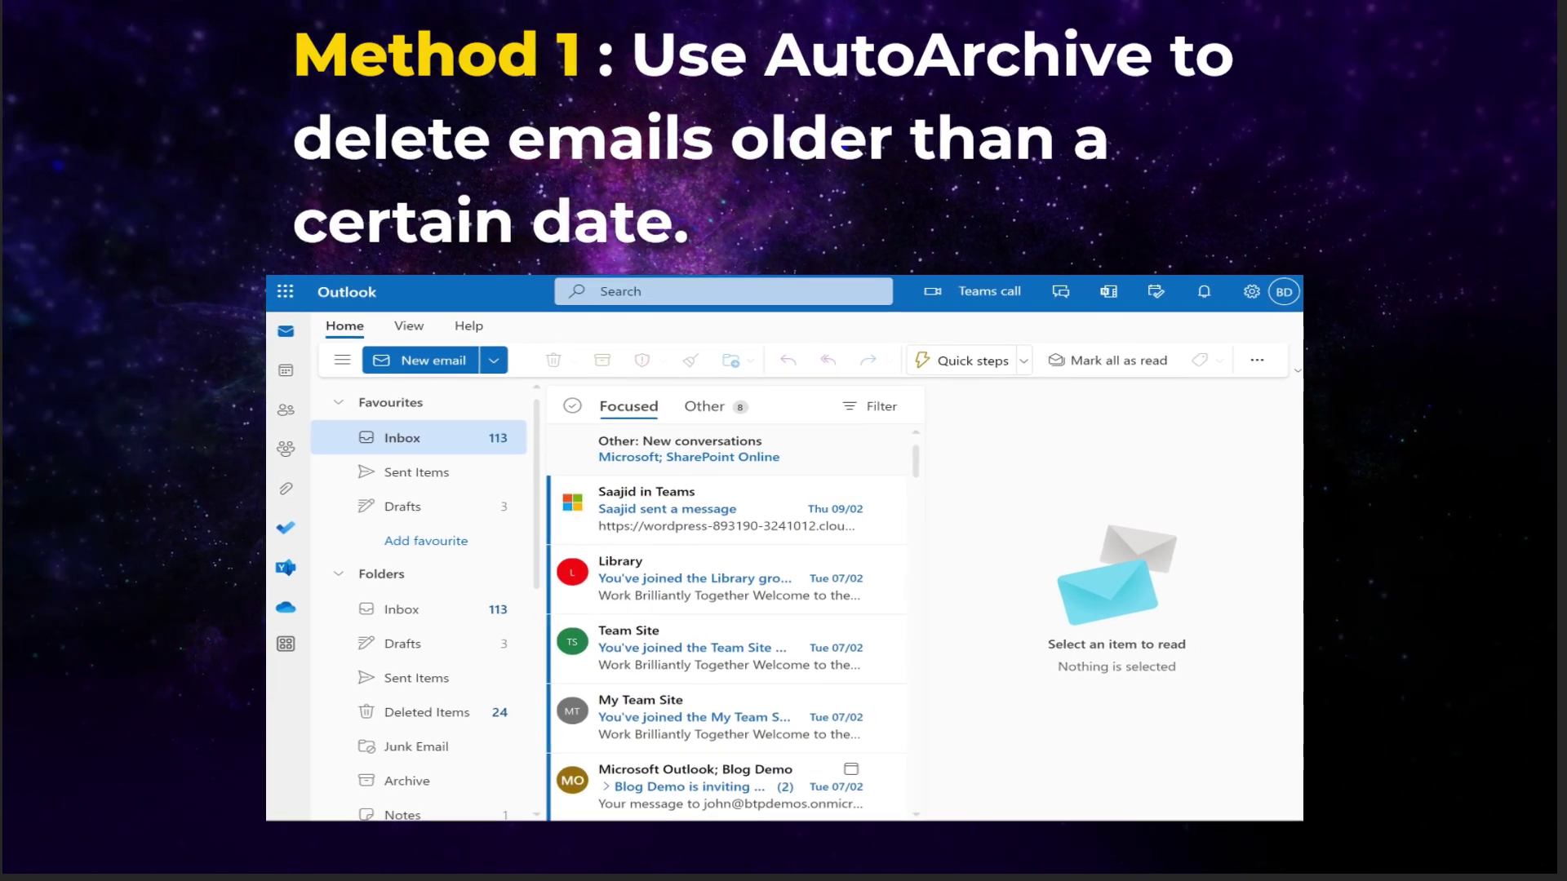
Assign the 6 Month Delete retention label to the Inbox in Outlook on the web.
{"action": "right_click", "coordinate": [451, 444]}
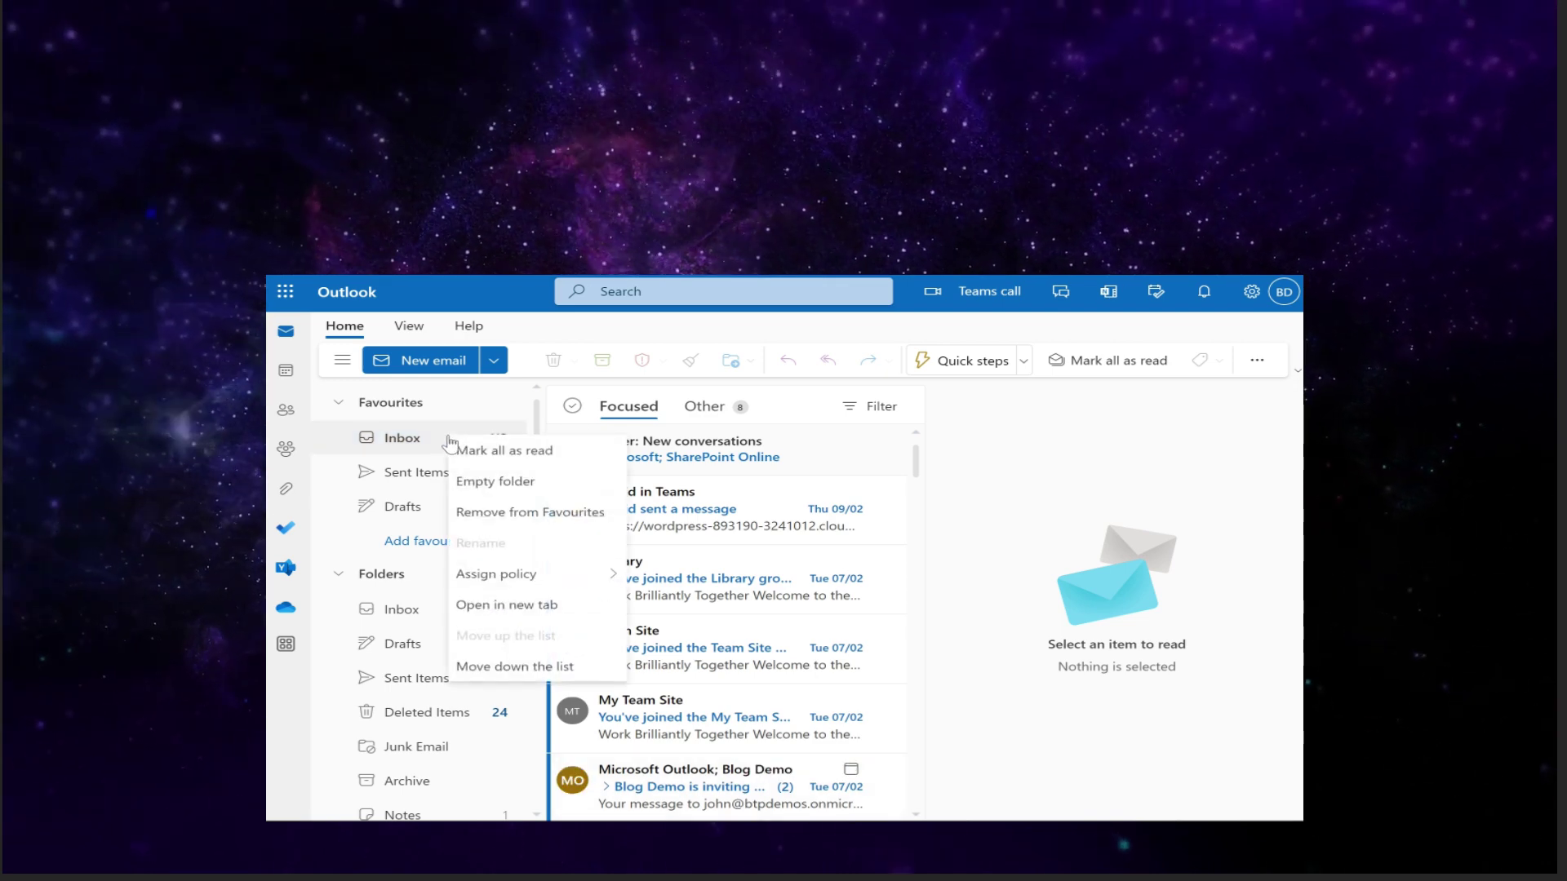
{"action": "left_click", "coordinate": [531, 579]}
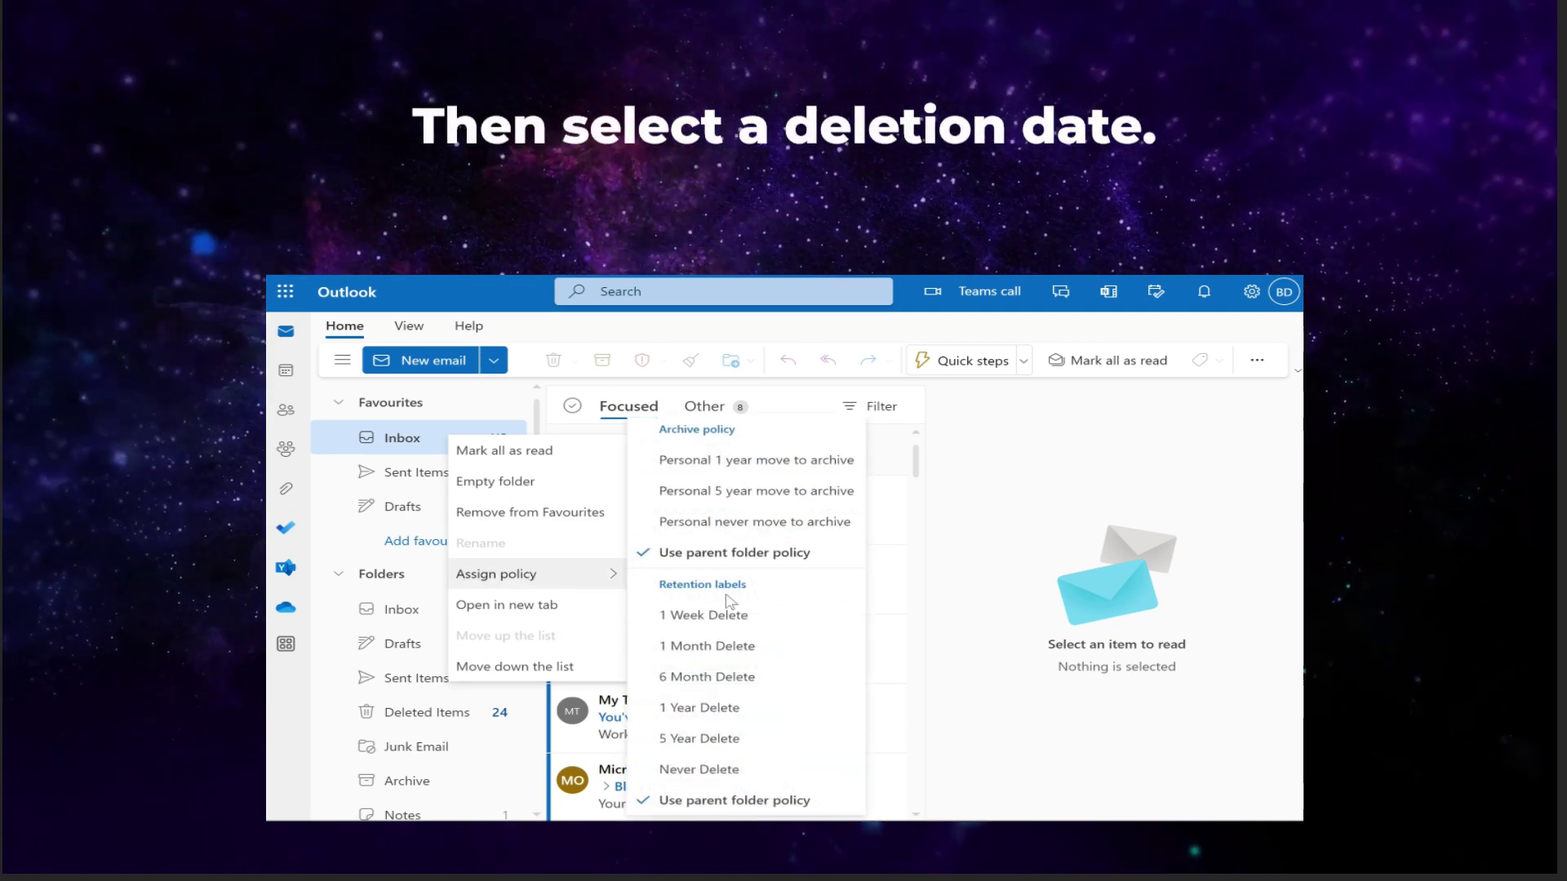
{"action": "left_click", "coordinate": [759, 678]}
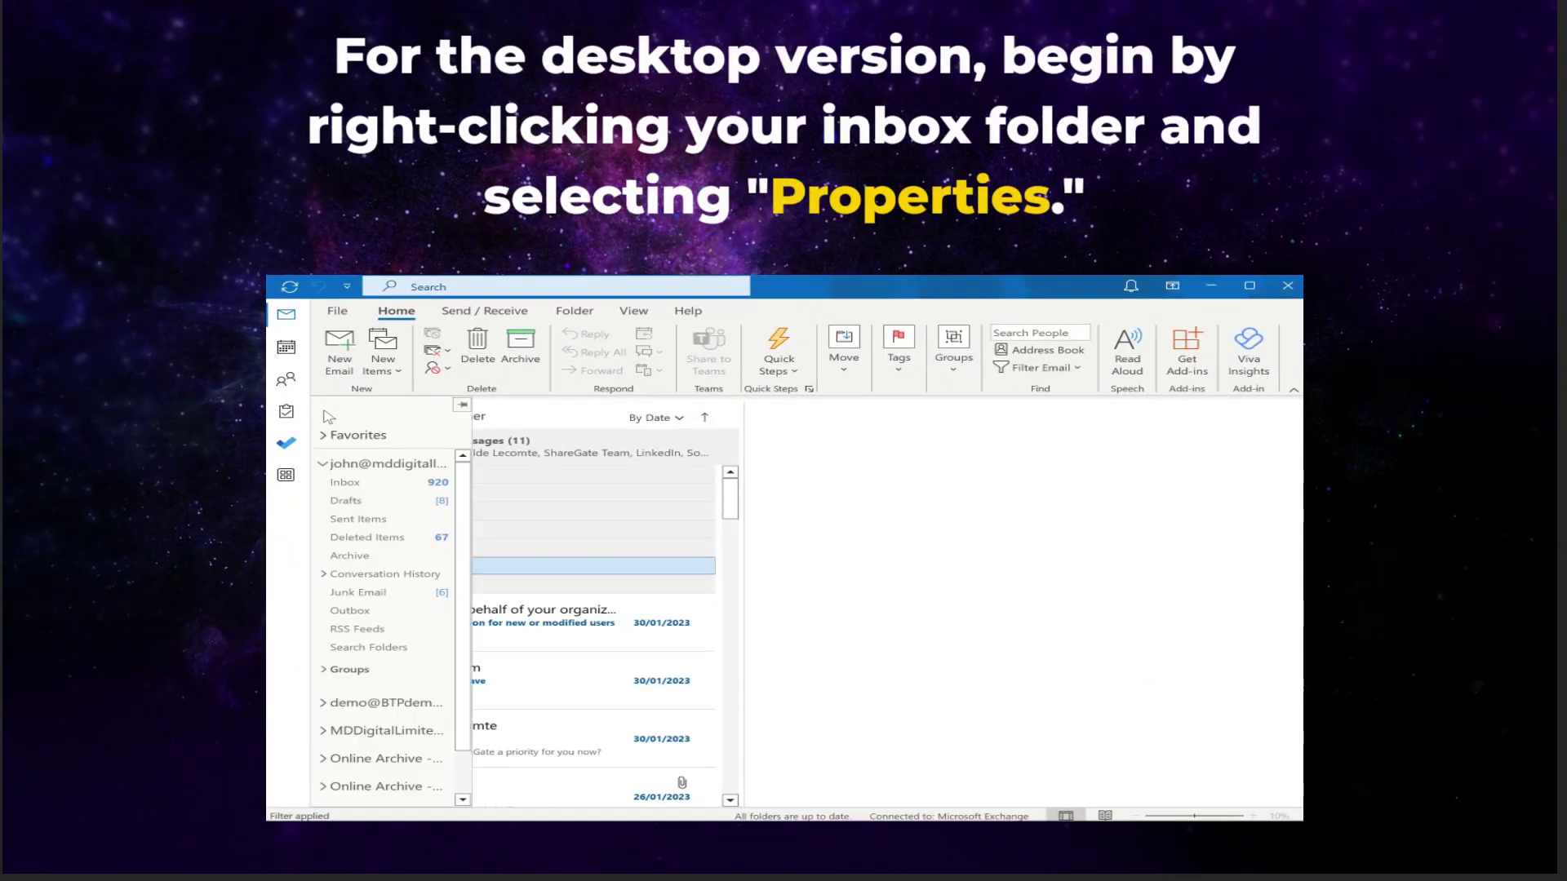
Bring up the Inbox folder's Properties dialog in desktop Outlook.
{"action": "left_click", "coordinate": [332, 429]}
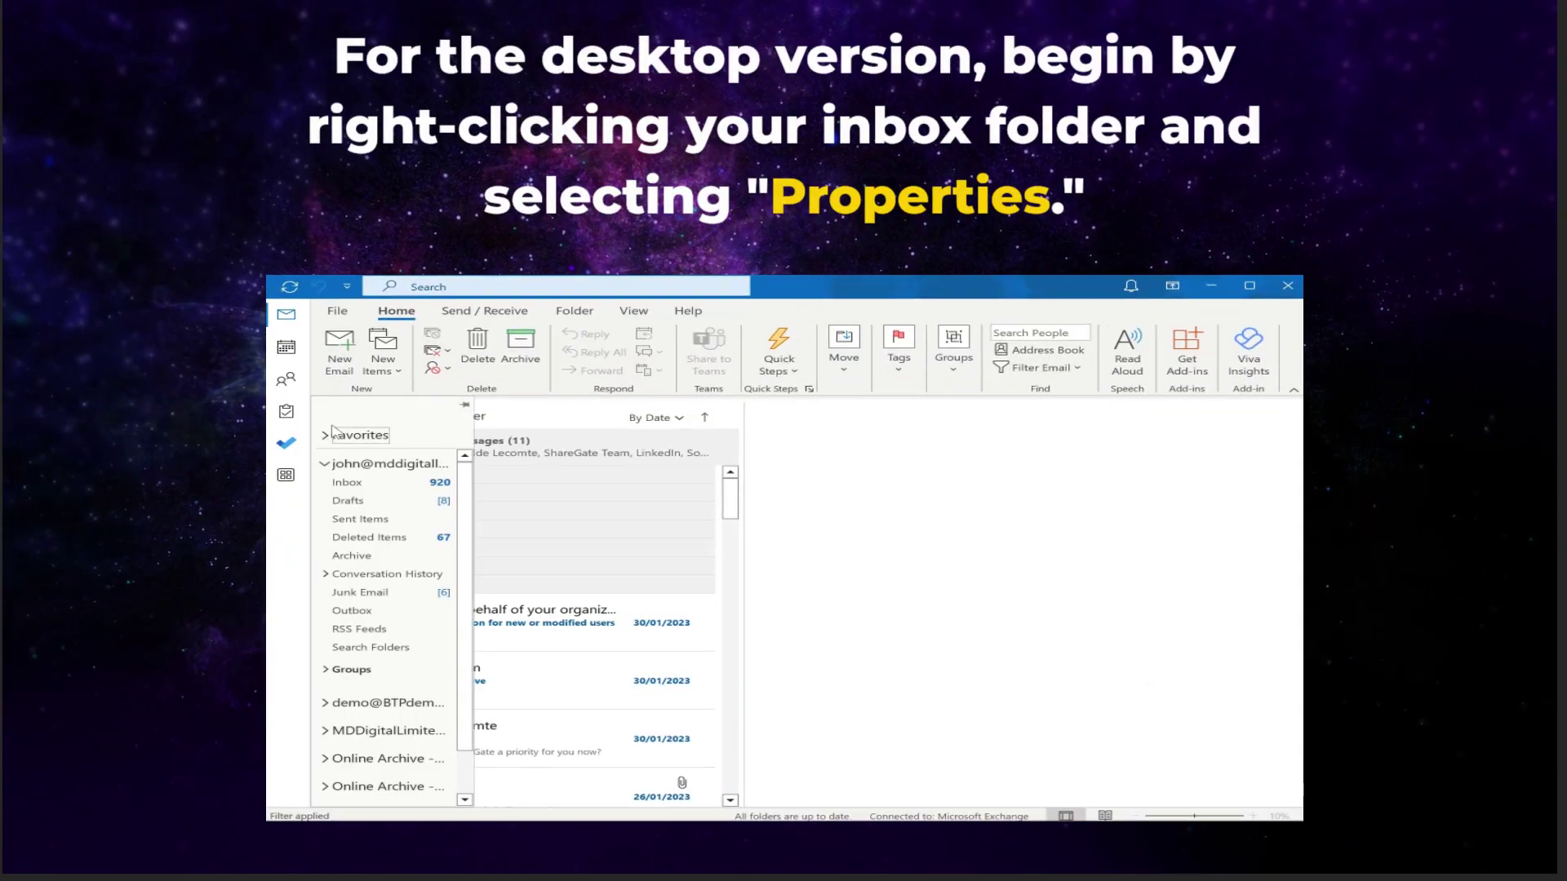
{"action": "right_click", "coordinate": [389, 484]}
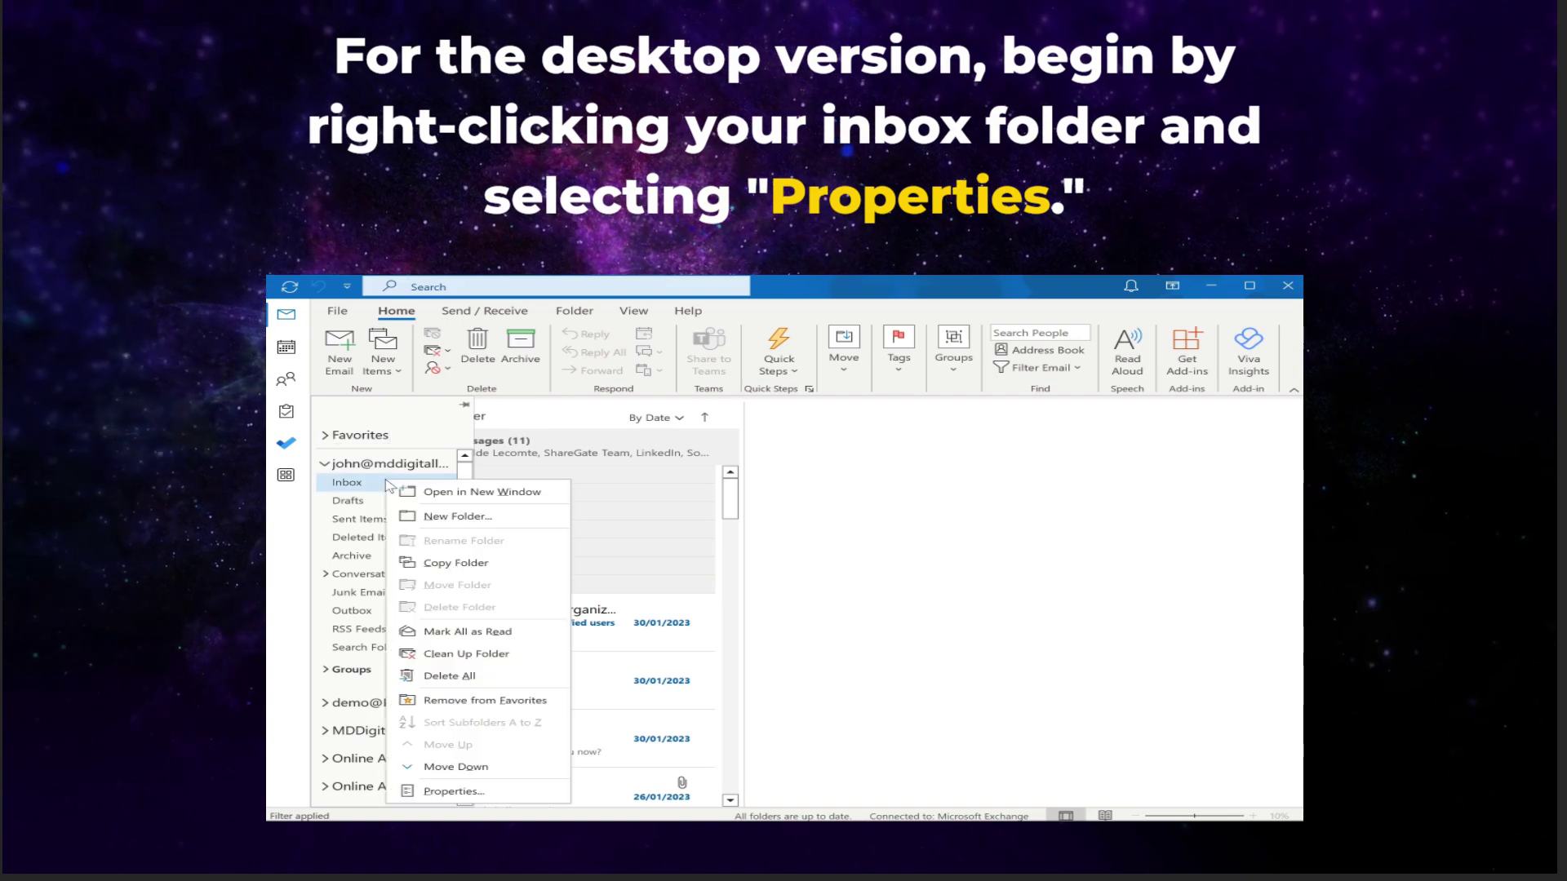
{"action": "left_click", "coordinate": [517, 790]}
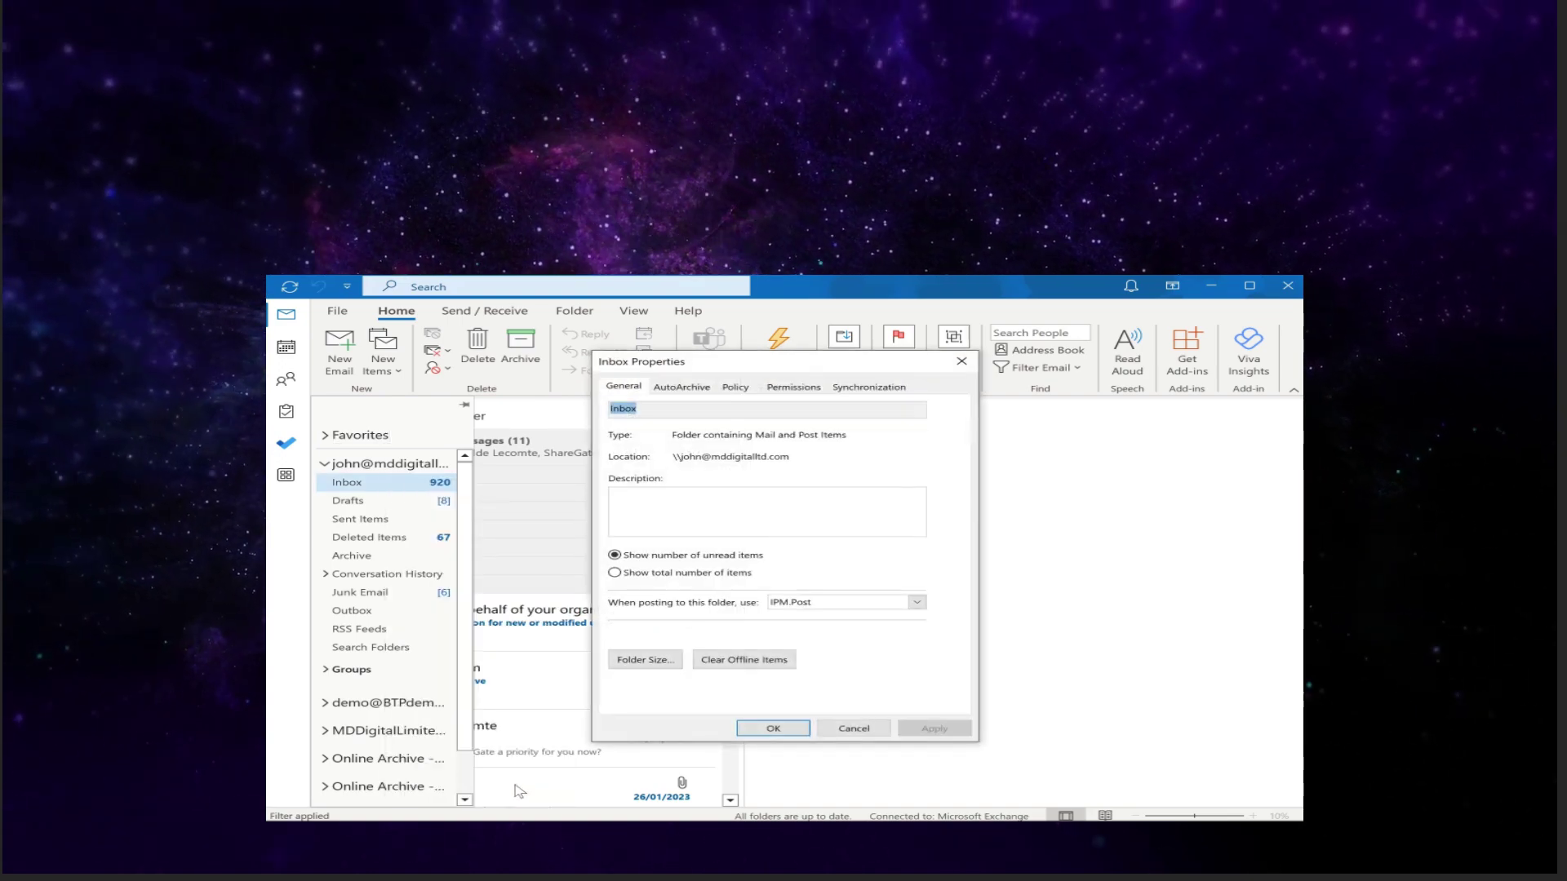
Give the Inbox its own AutoArchive setting: permanently delete items older than 4 months.
{"action": "left_click", "coordinate": [697, 389]}
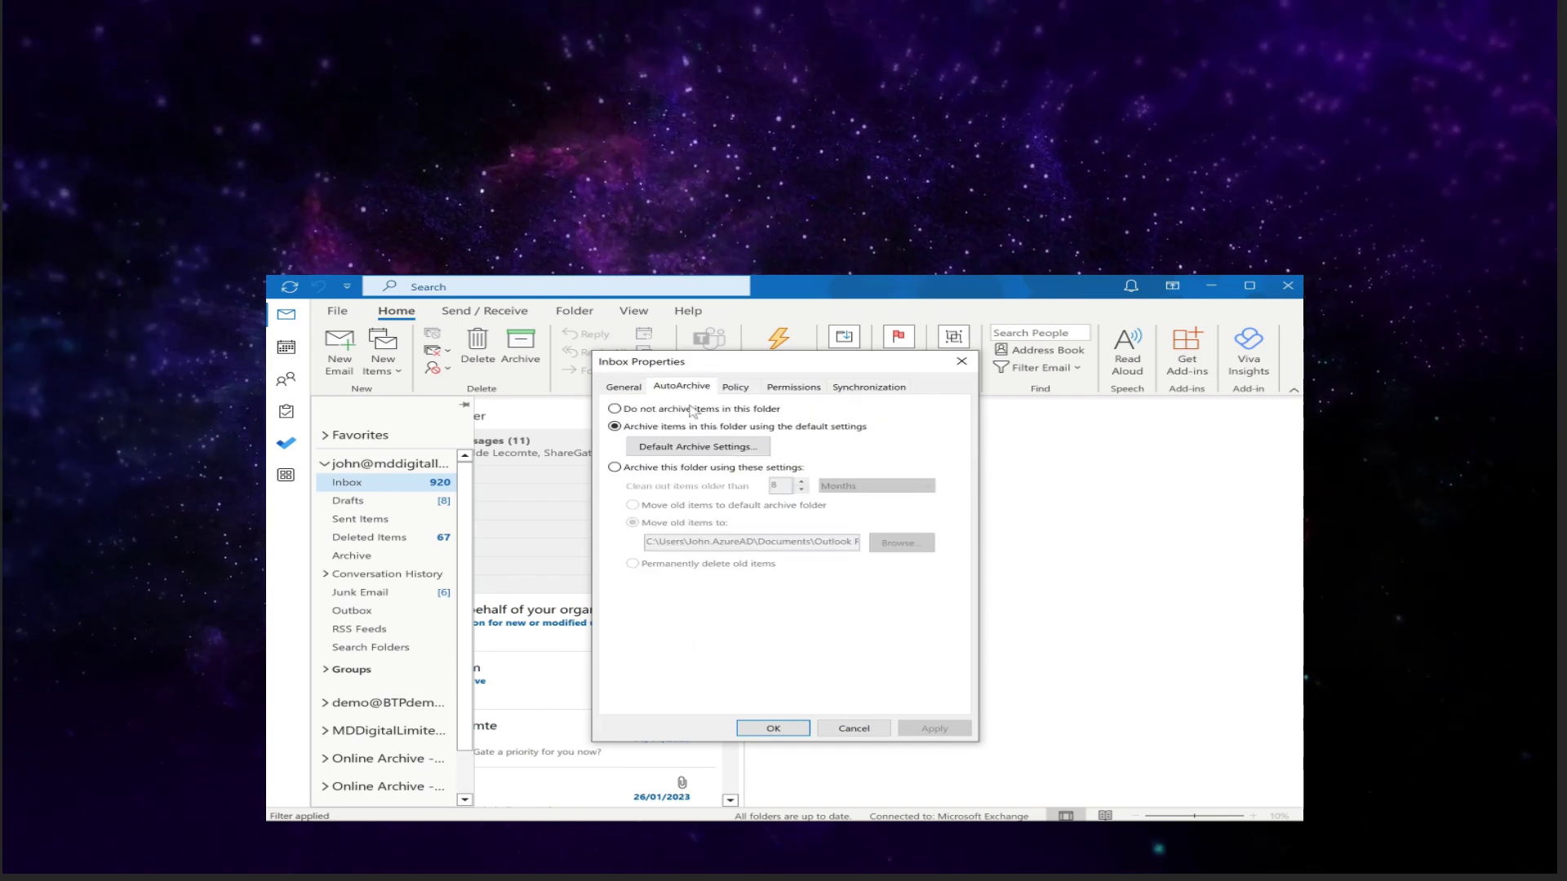
{"action": "left_click", "coordinate": [615, 468]}
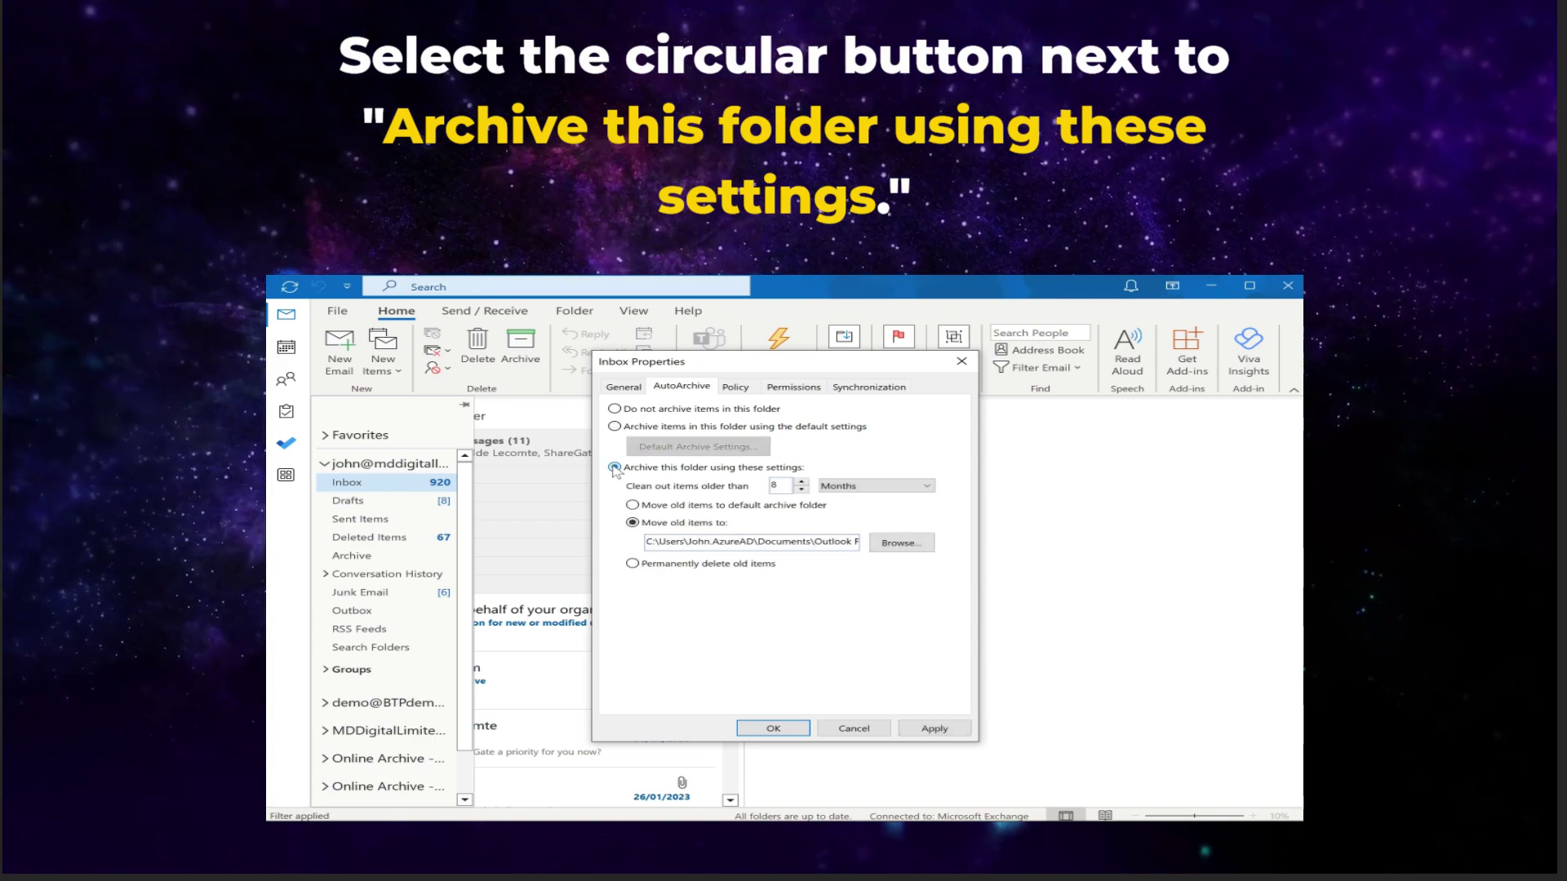
{"action": "left_click", "coordinate": [802, 490]}
{"action": "left_click", "coordinate": [802, 489]}
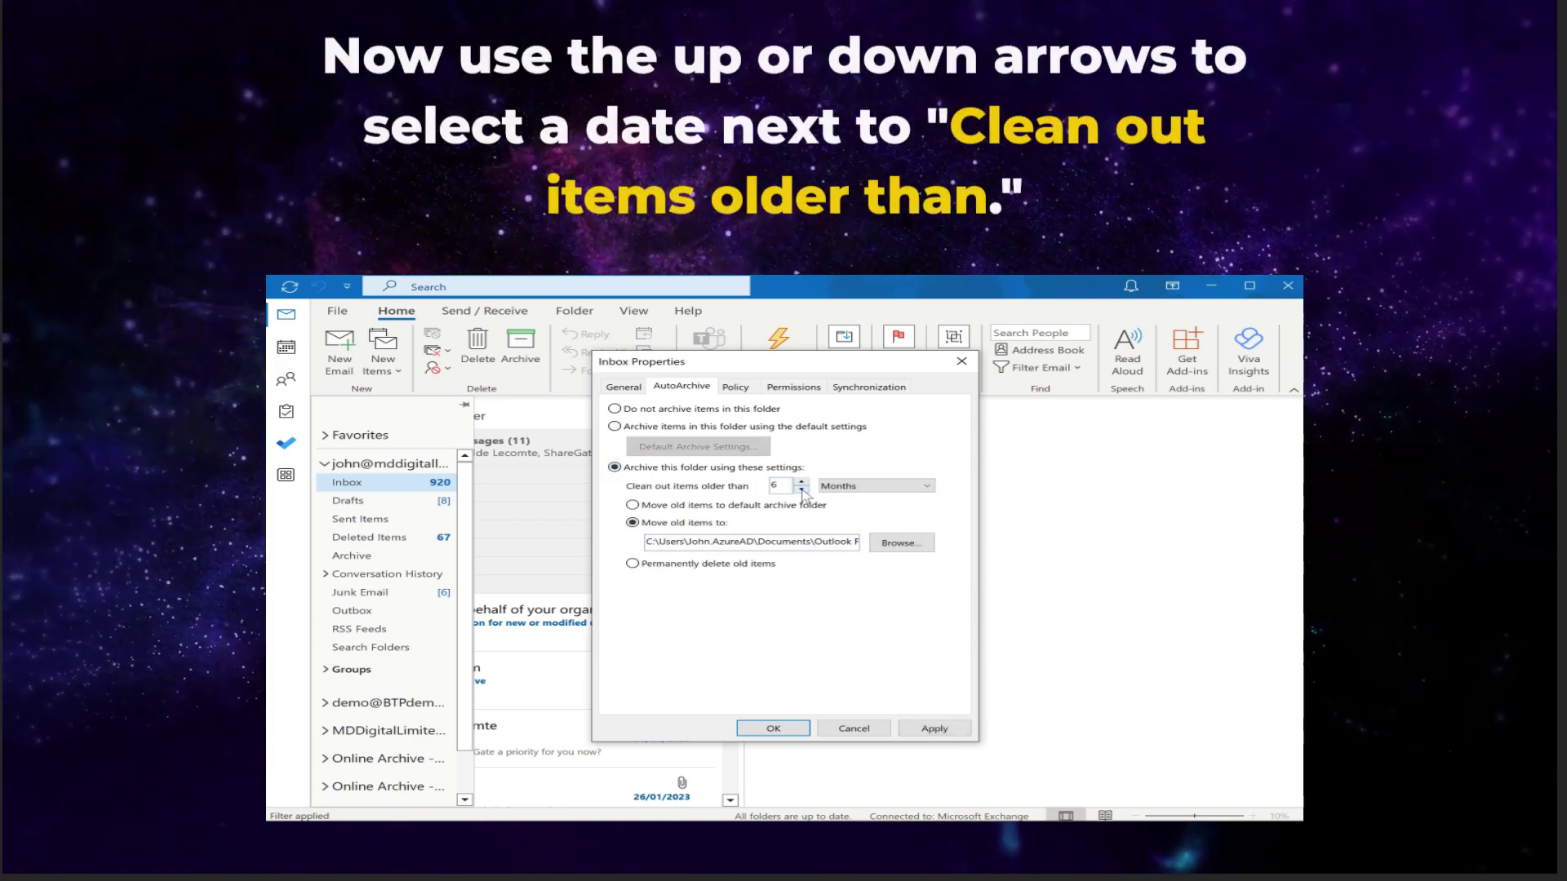
{"action": "left_click", "coordinate": [802, 490]}
{"action": "left_click", "coordinate": [802, 490]}
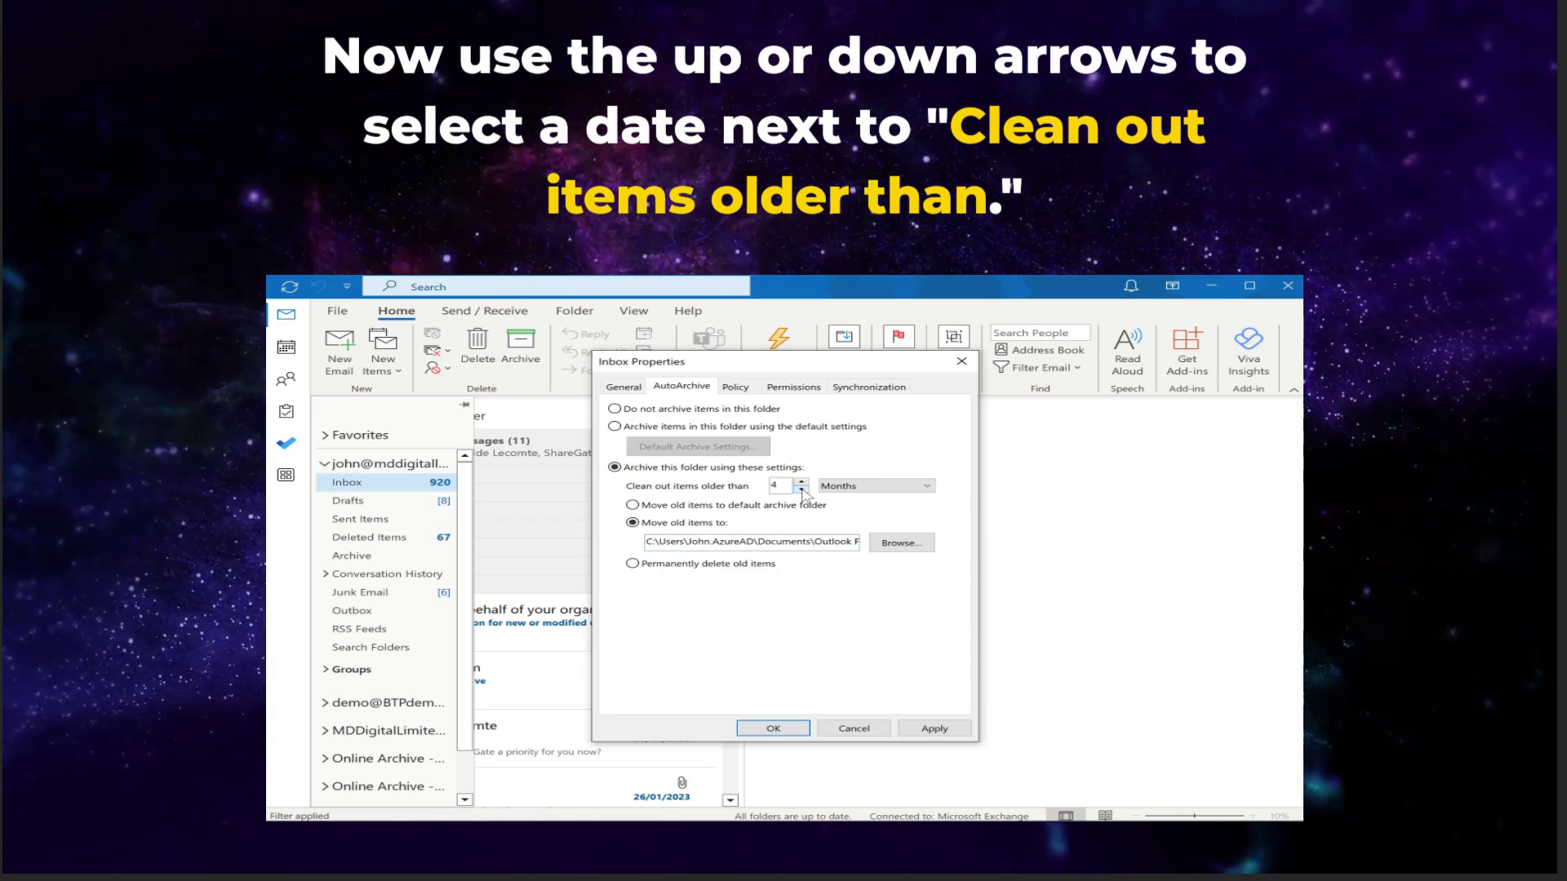
{"action": "left_click", "coordinate": [632, 563]}
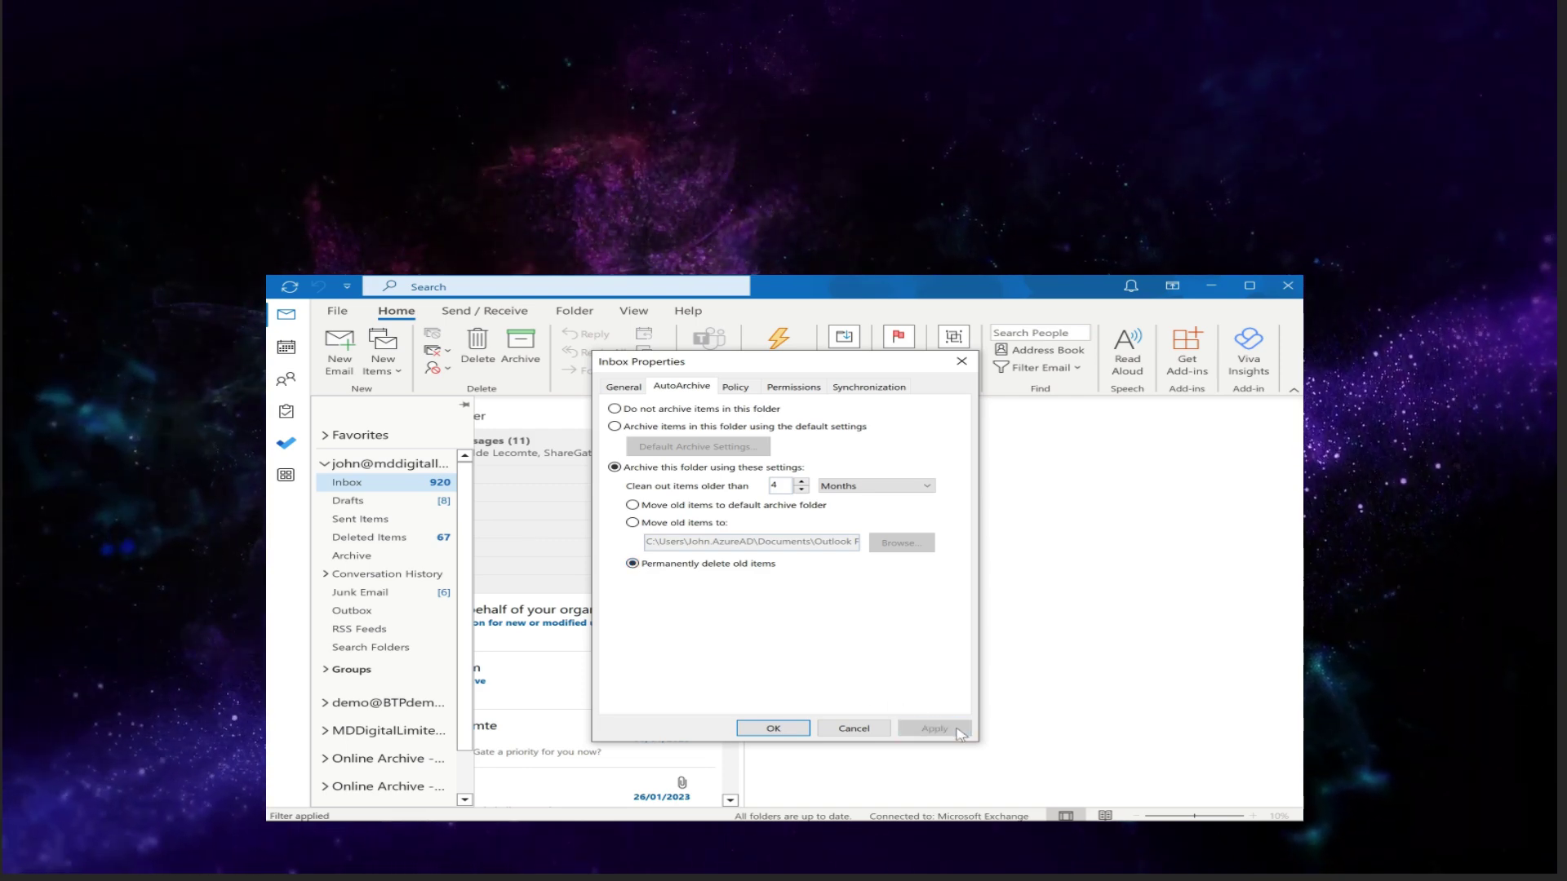
{"action": "left_click", "coordinate": [773, 728]}
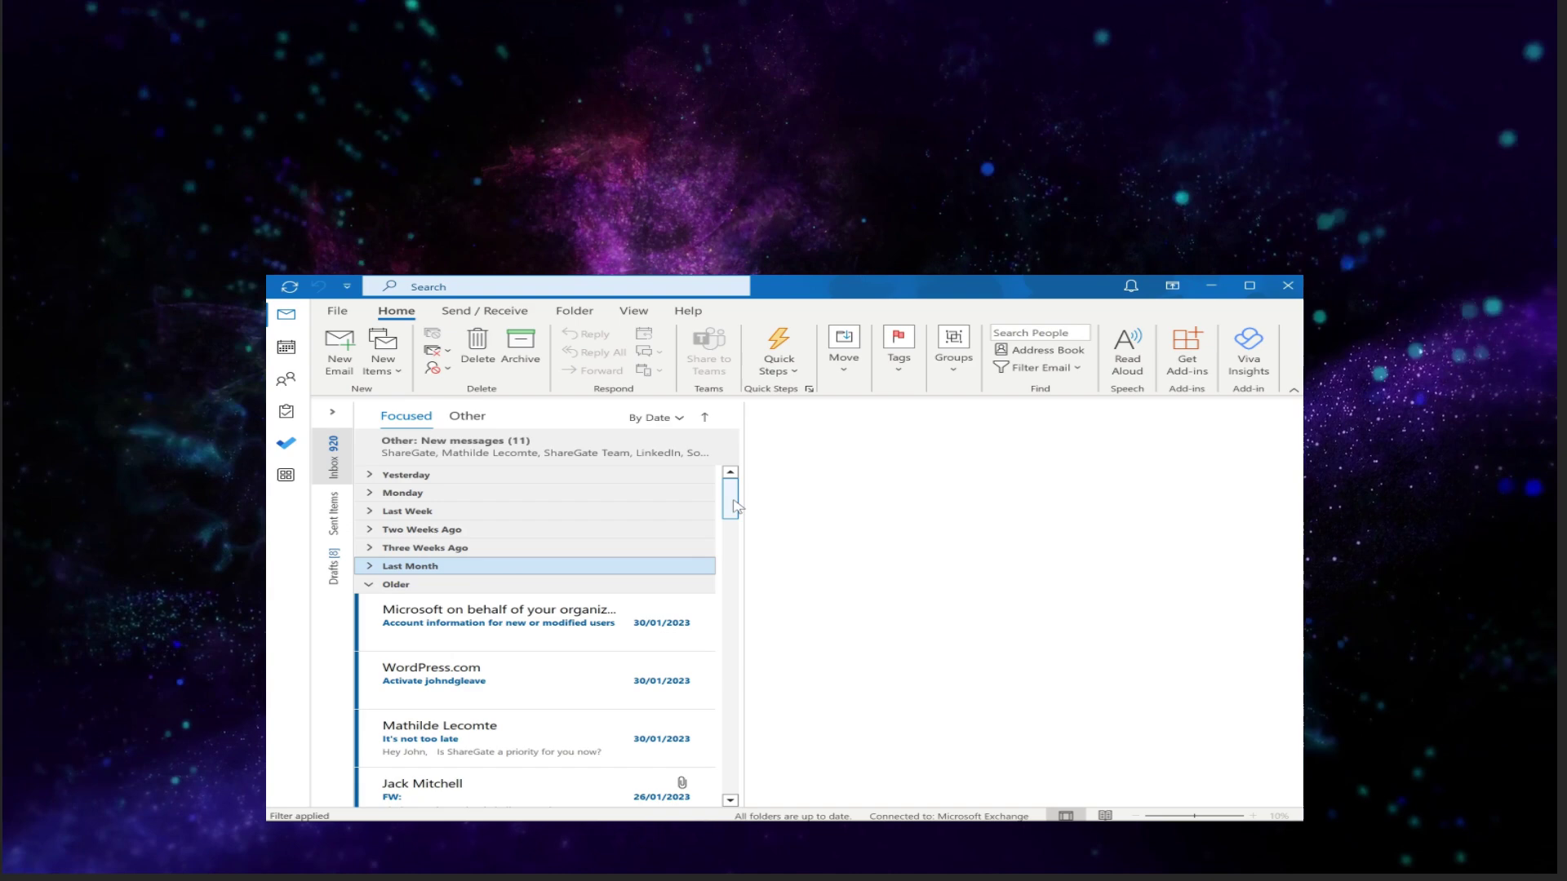
Scroll the message list down to the bottom.
{"action": "left_click_drag", "start_coordinate": [739, 642], "coordinate": [732, 784]}
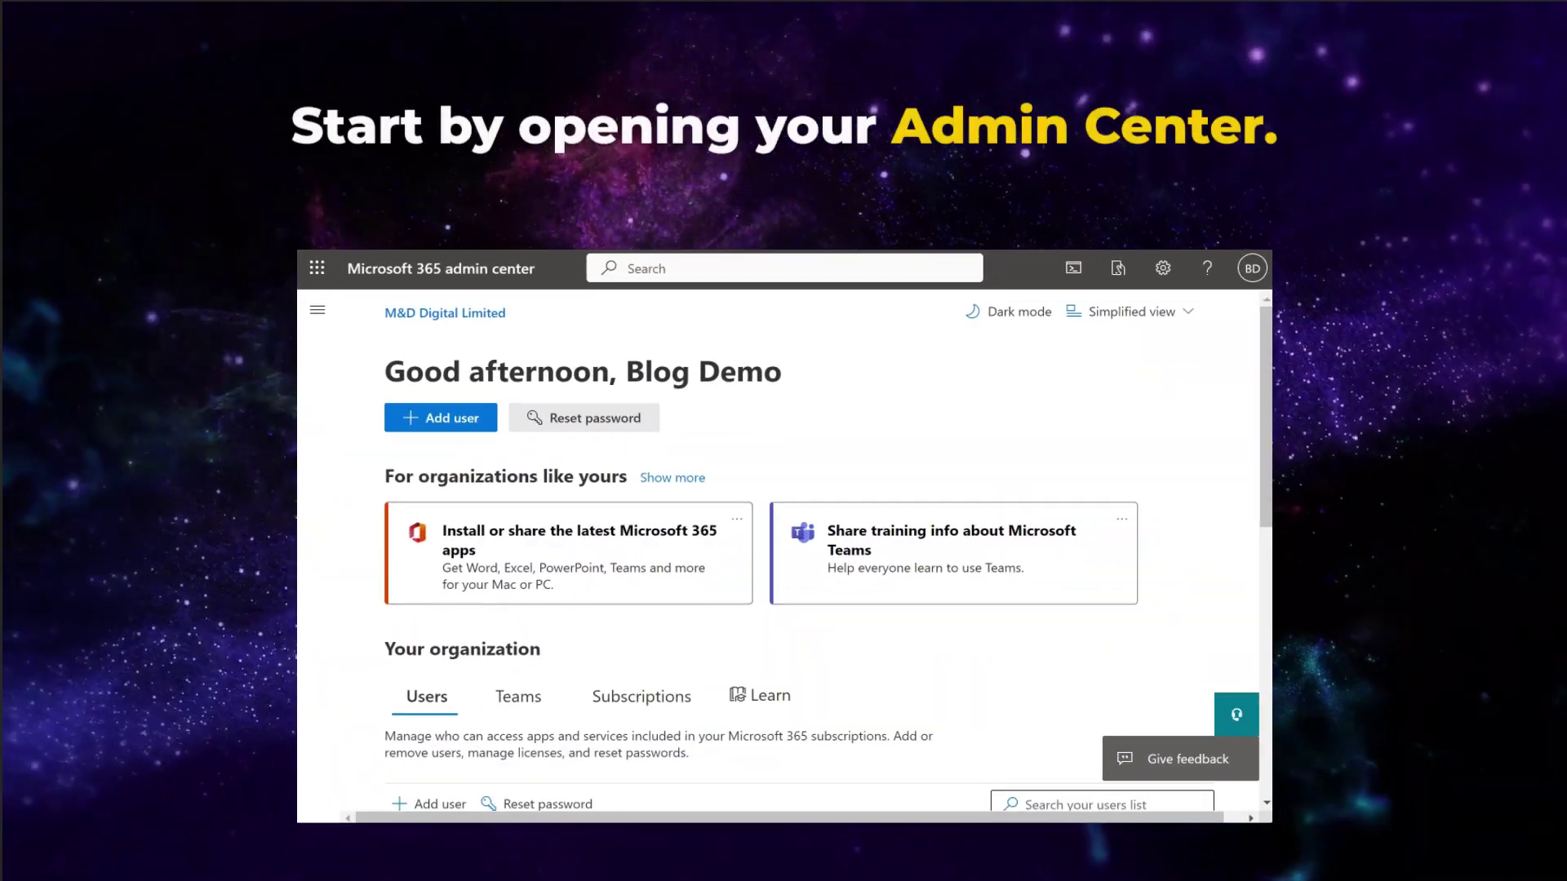
Expand the admin center navigation with Show all and scroll to the Admin centers list.
{"action": "left_click", "coordinate": [318, 312]}
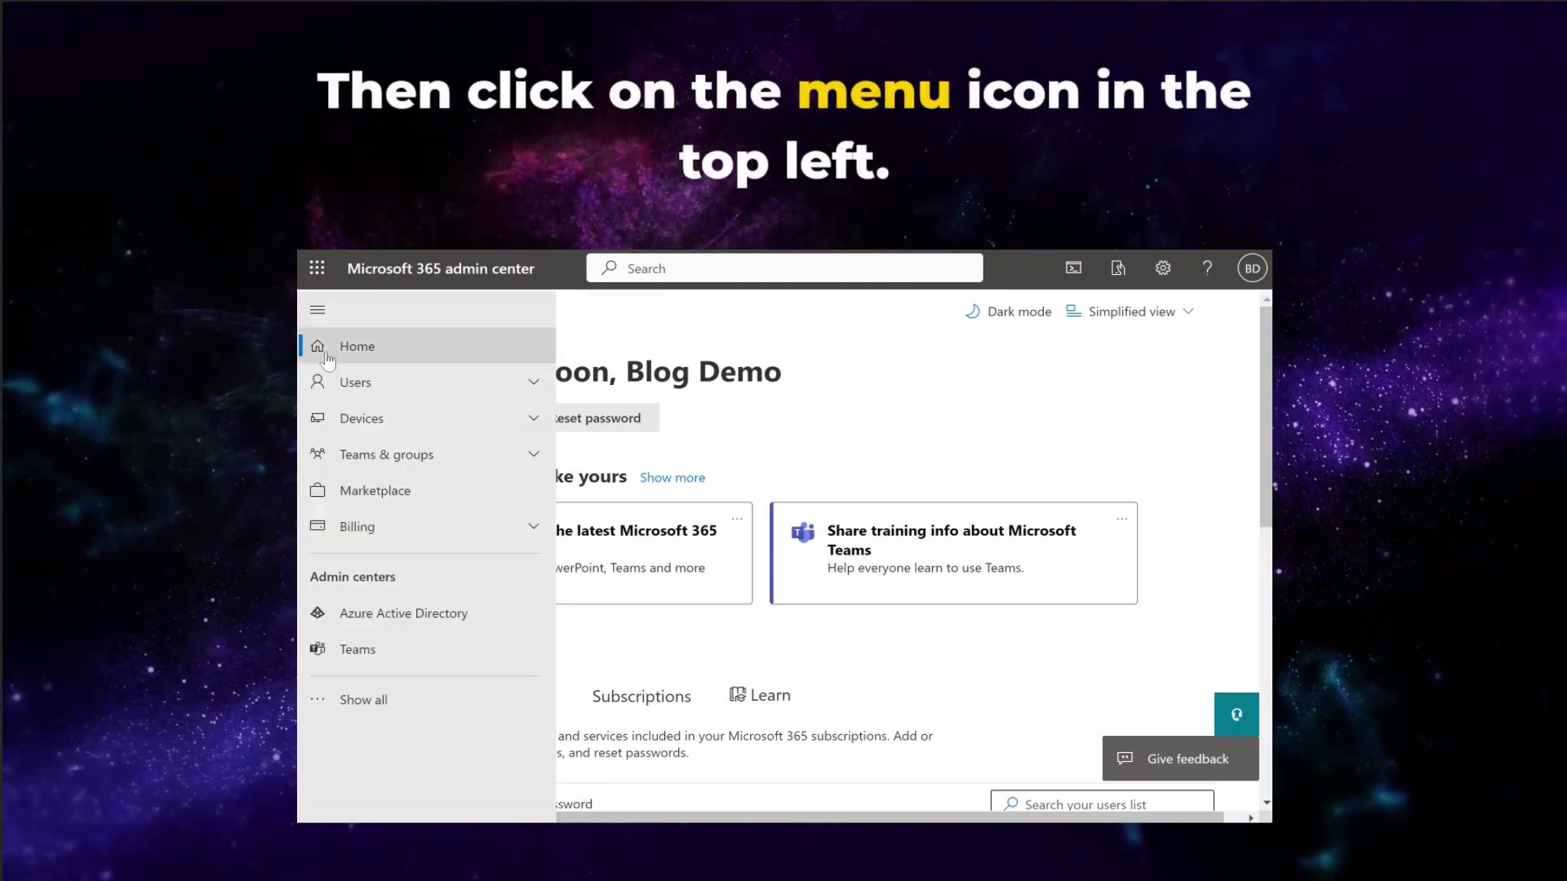
{"action": "left_click", "coordinate": [432, 707]}
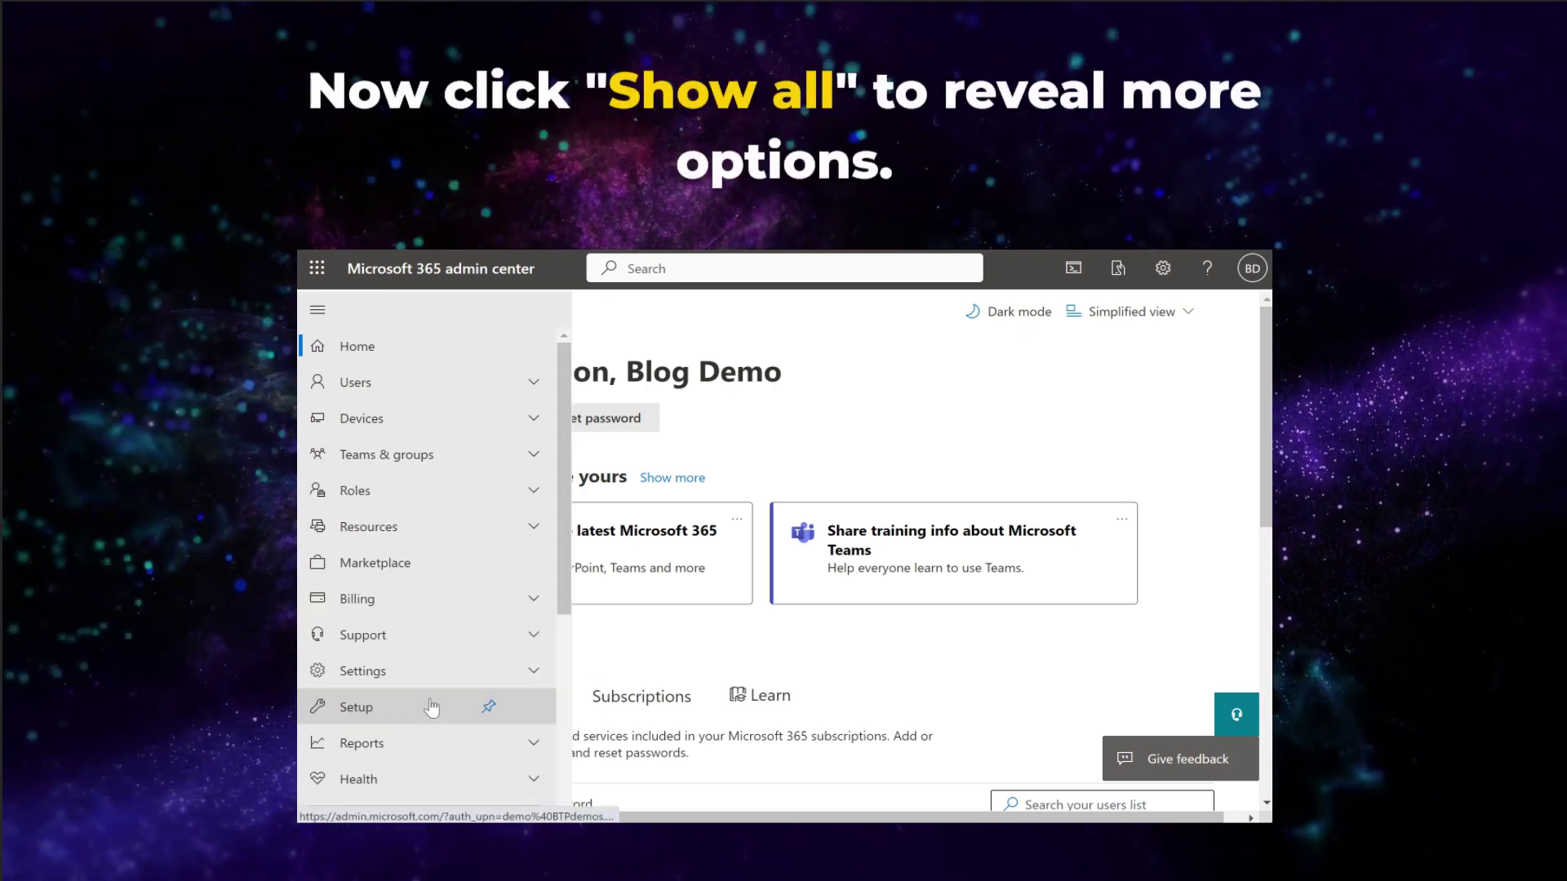
{"action": "scroll", "coordinate": [430, 706], "scroll_direction": "down", "scroll_amount": 4}
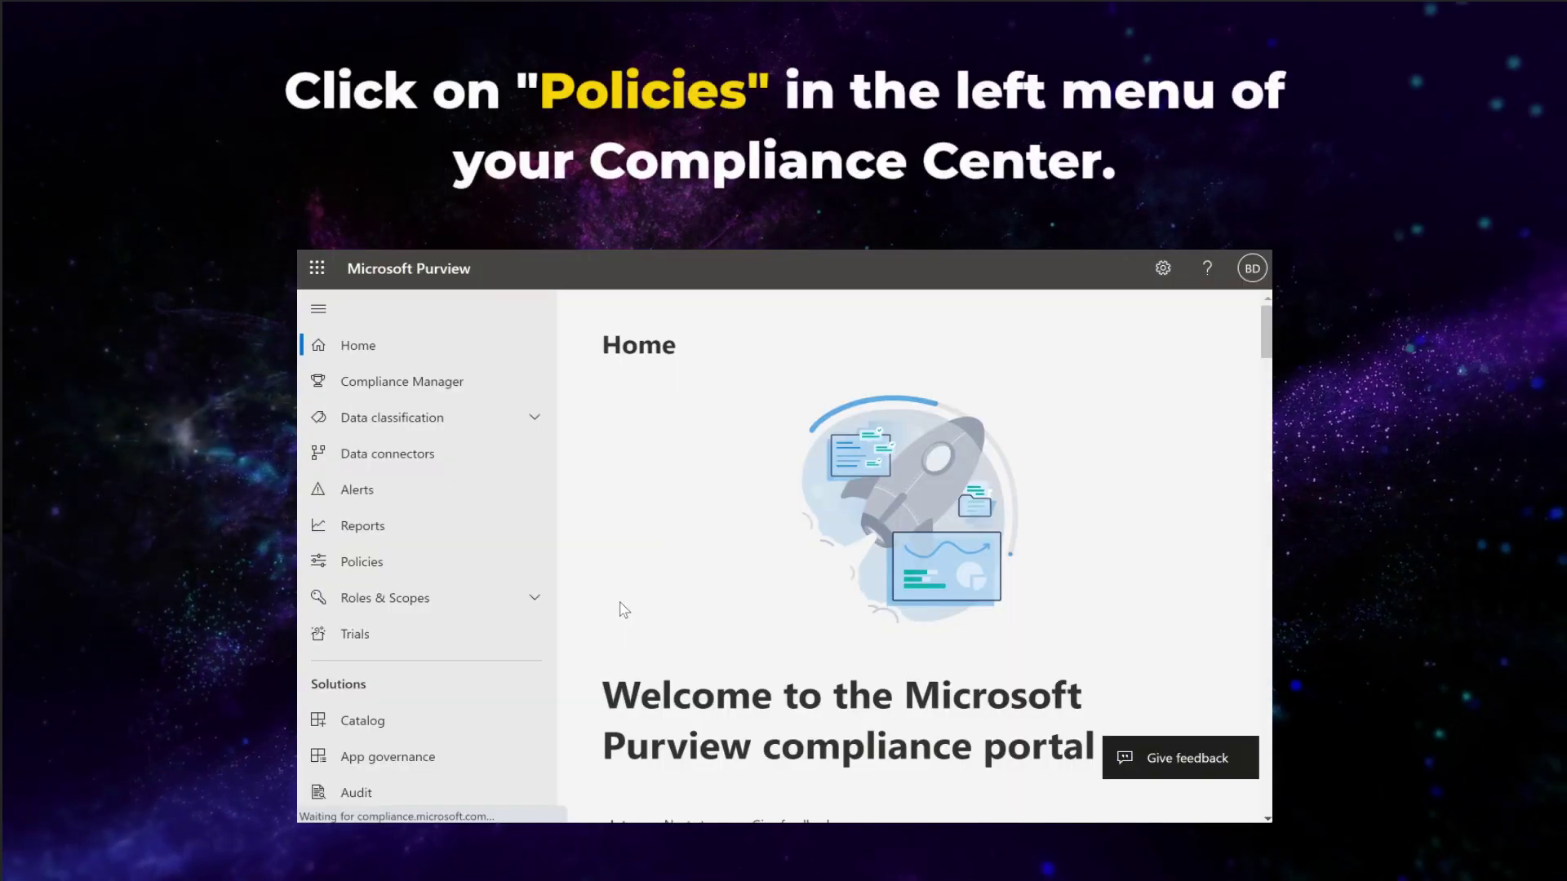
Go to the Purview Policies page and open Retention policies.
{"action": "left_click", "coordinate": [415, 564]}
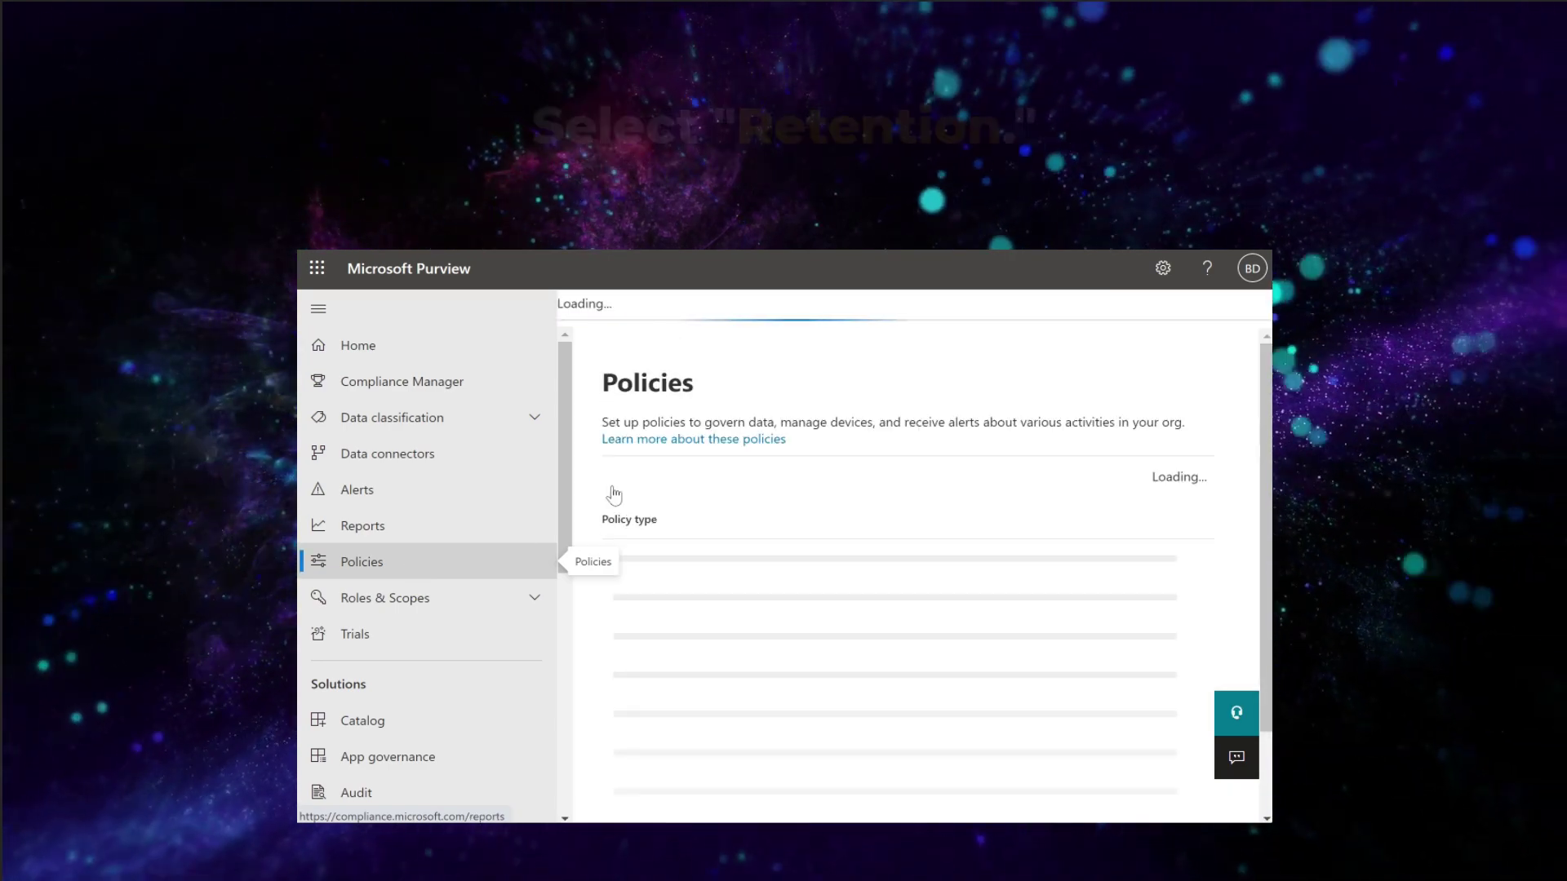
{"action": "scroll", "coordinate": [588, 493], "scroll_direction": "down", "scroll_amount": 1}
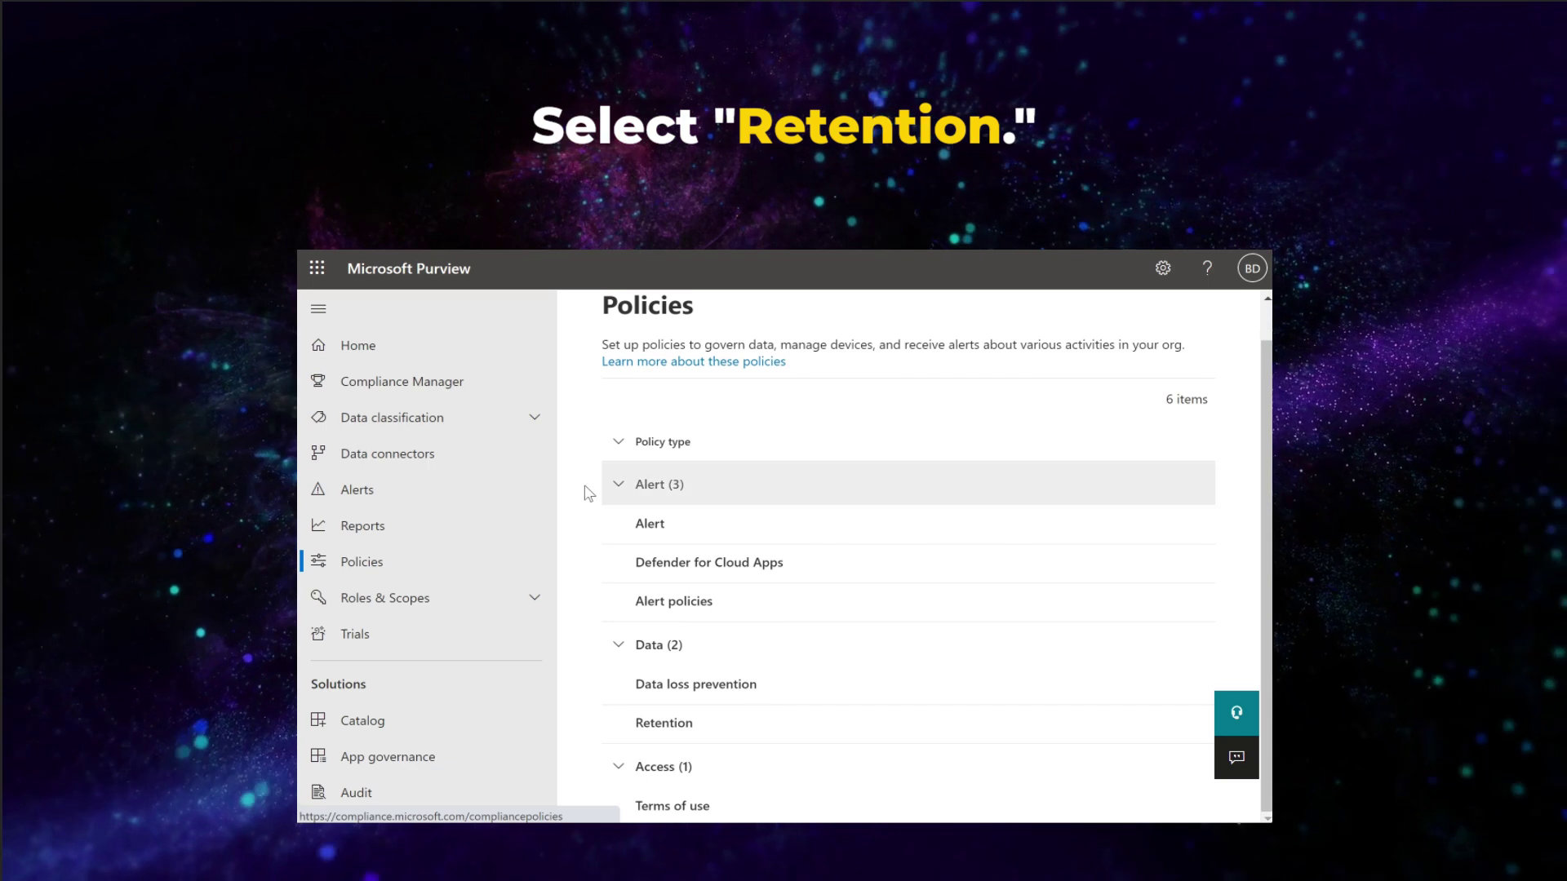
{"action": "left_click", "coordinate": [682, 728]}
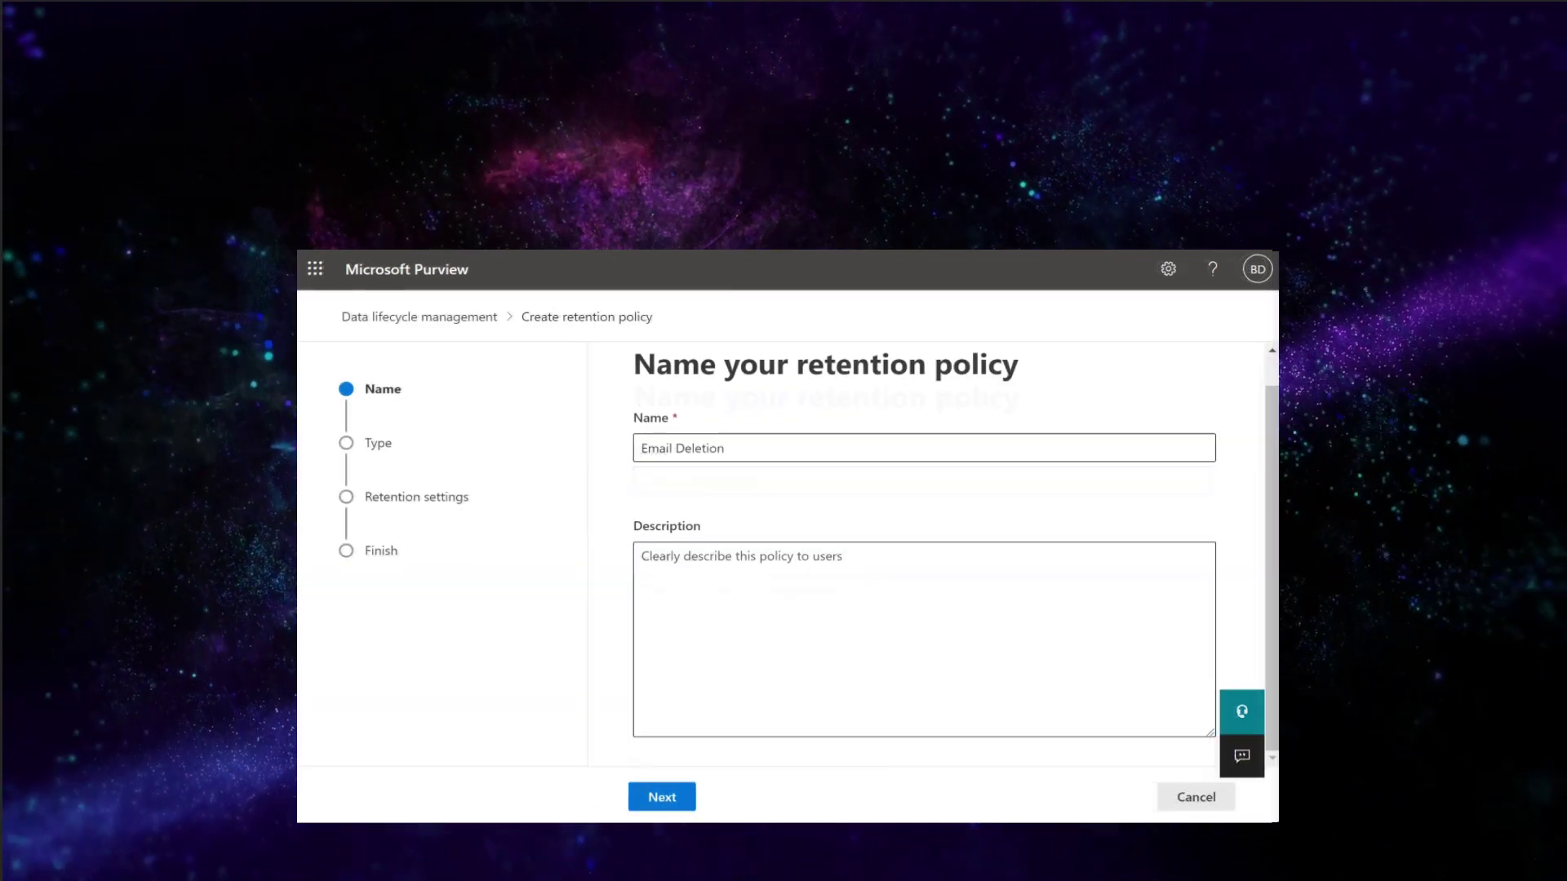
Describe the policy as 'Delete emails older than 6 months.' and continue.
{"action": "left_click", "coordinate": [779, 578]}
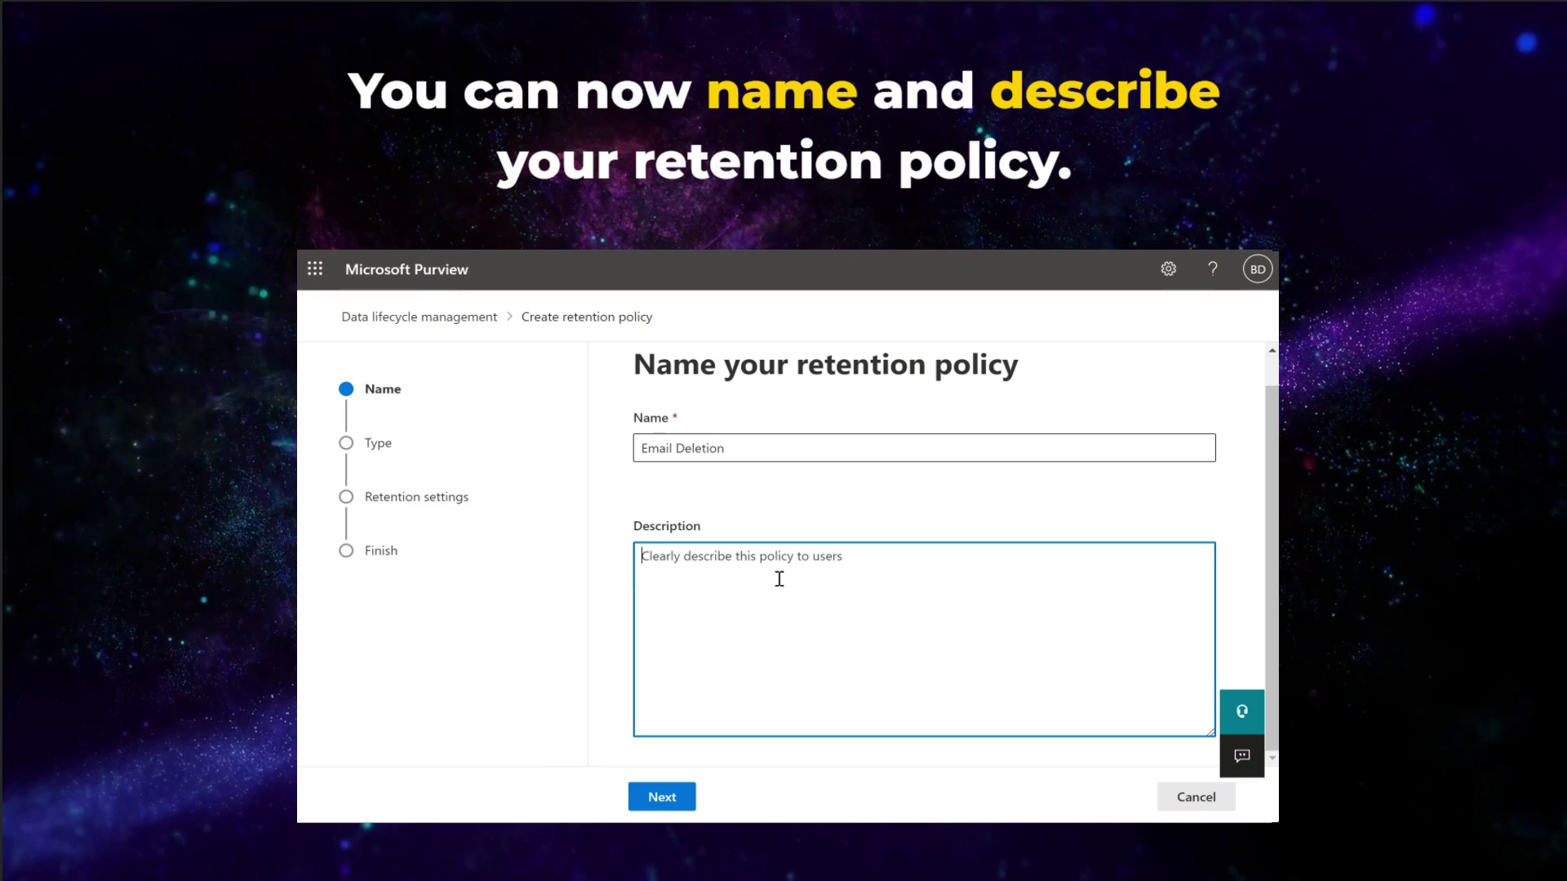
{"action": "type", "text": "Delete emails older than 6 months."}
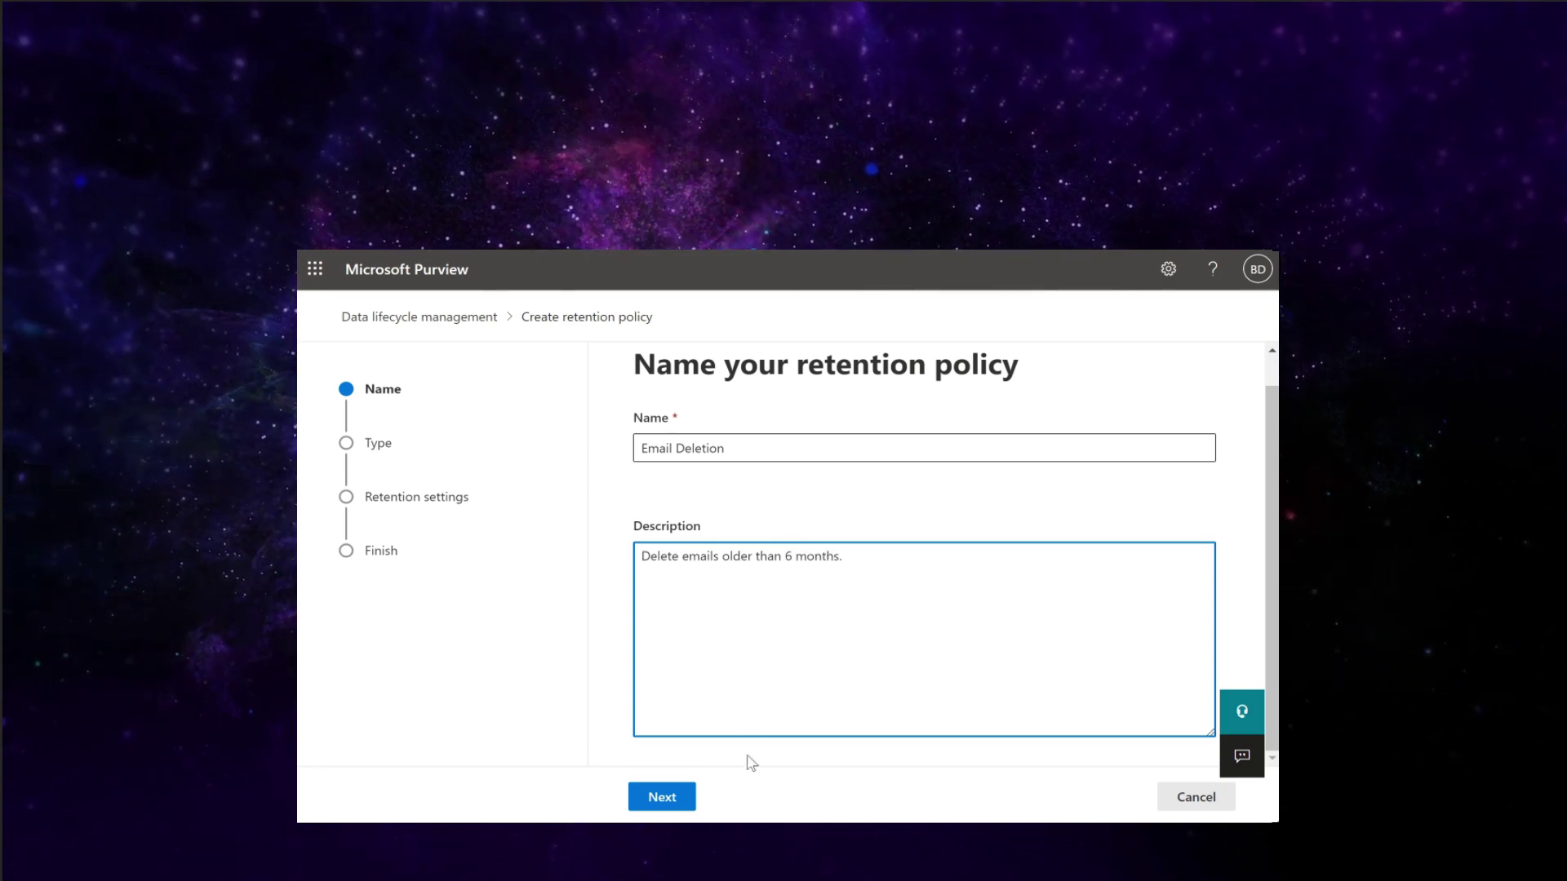
{"action": "left_click", "coordinate": [687, 796]}
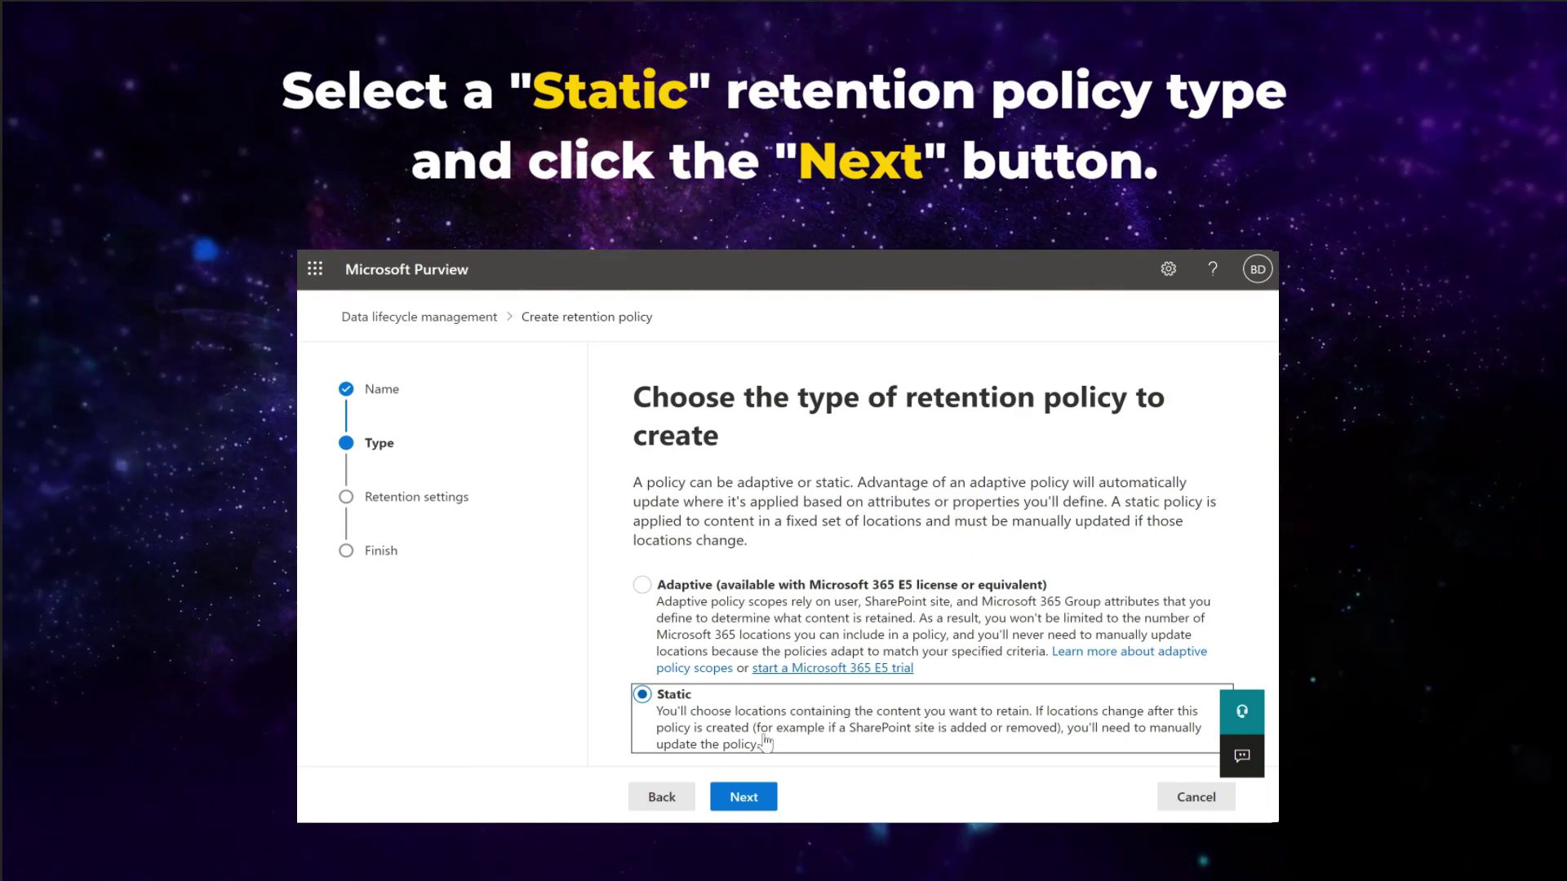
Keep the policy Static and limit it to Exchange mailboxes, turning OneDrive accounts off.
{"action": "left_click", "coordinate": [771, 797]}
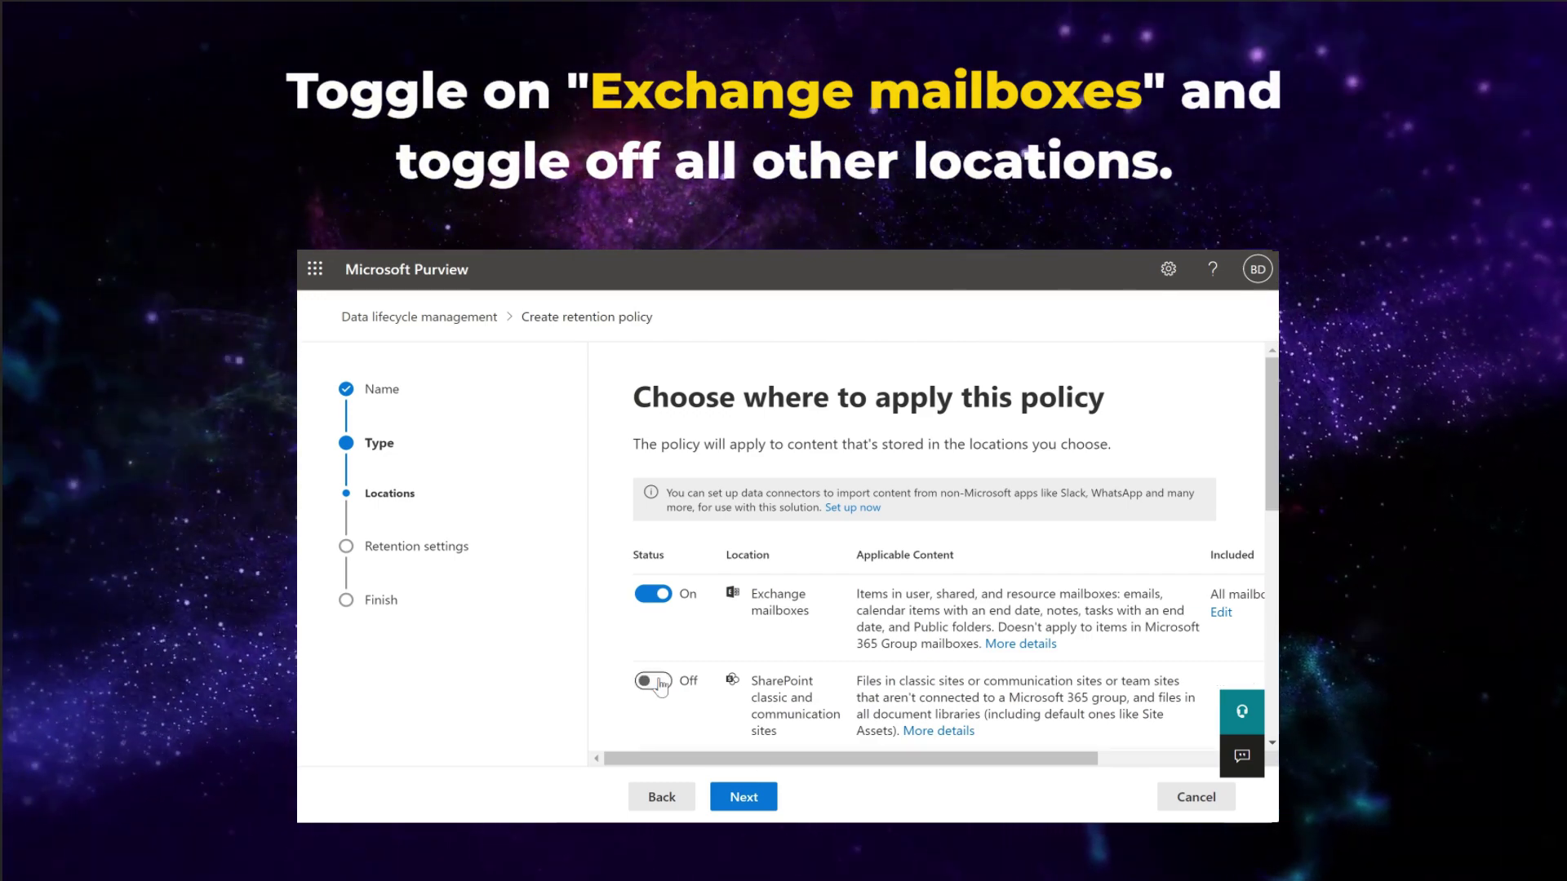
{"action": "scroll", "coordinate": [663, 686], "scroll_direction": "down", "scroll_amount": 2}
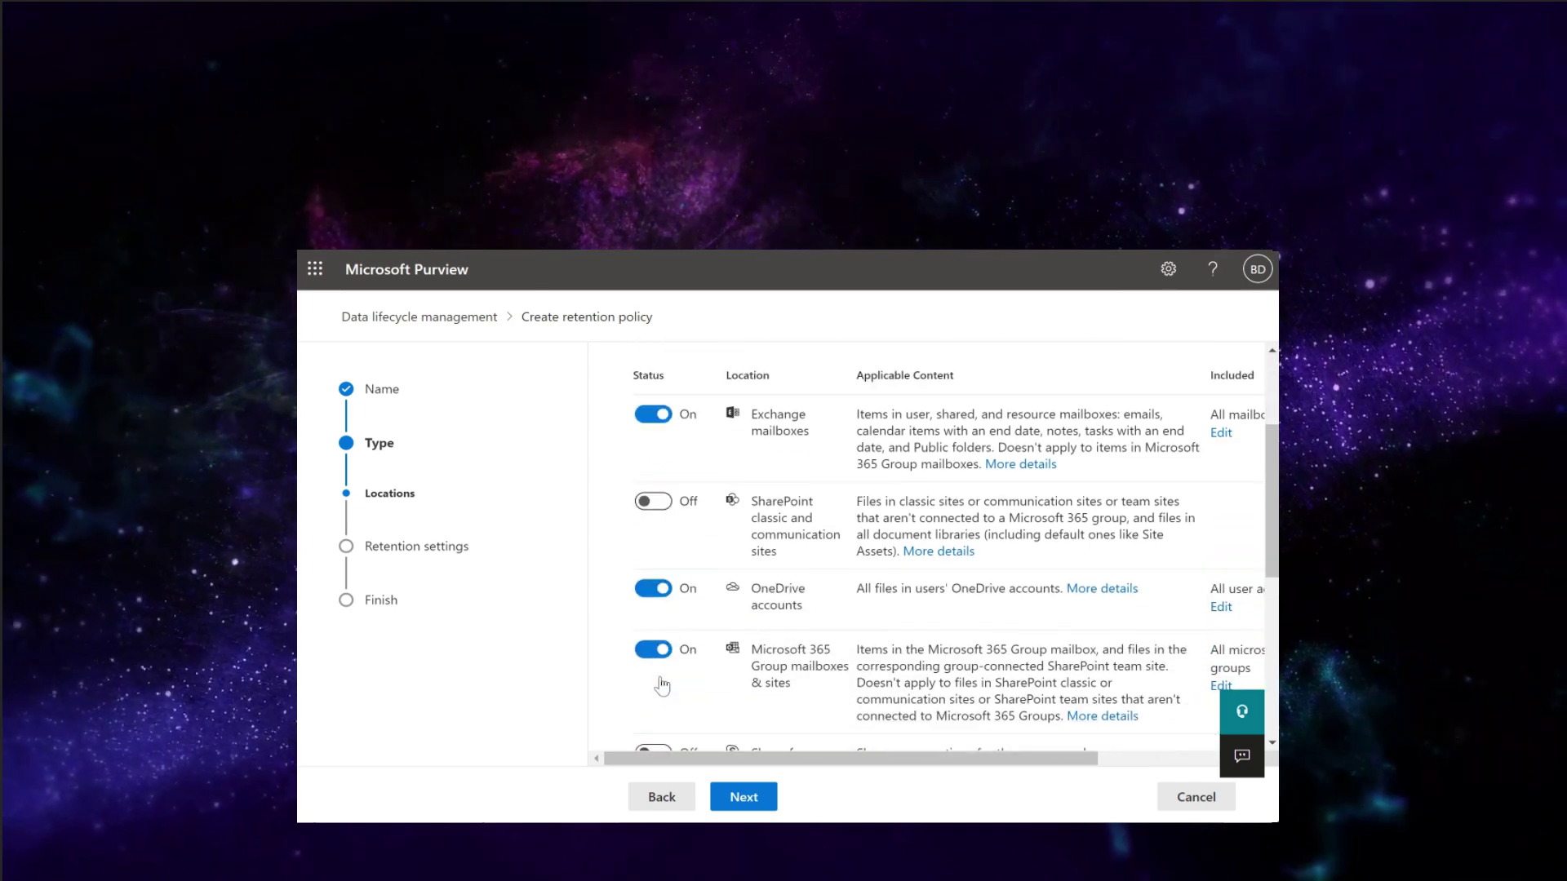
{"action": "left_click", "coordinate": [662, 589]}
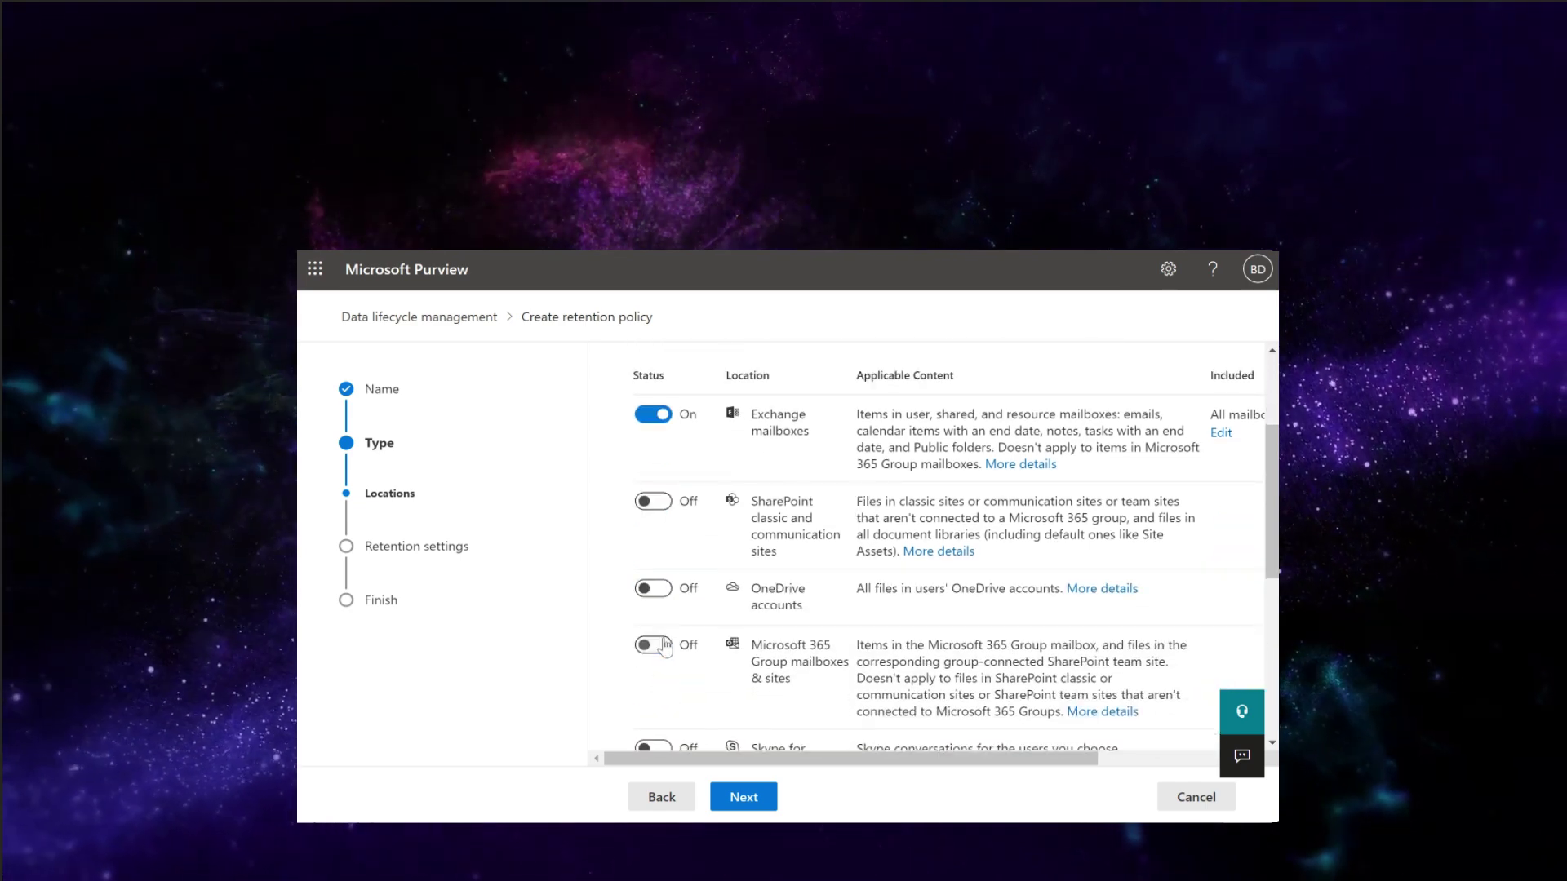
{"action": "scroll", "coordinate": [665, 646], "scroll_direction": "up", "scroll_amount": 2}
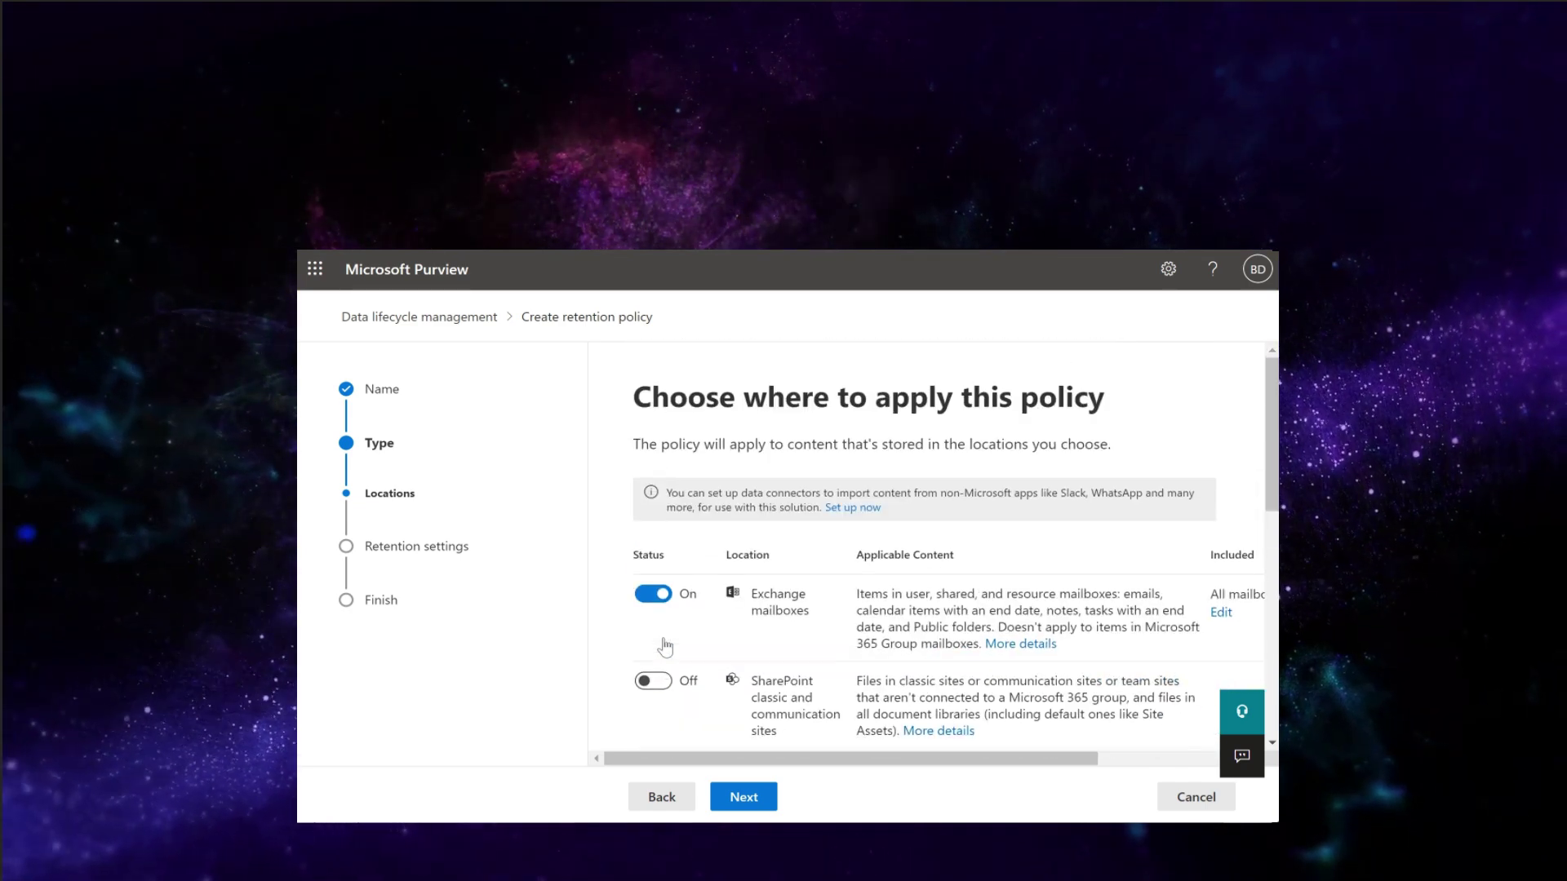
{"action": "left_click", "coordinate": [761, 796]}
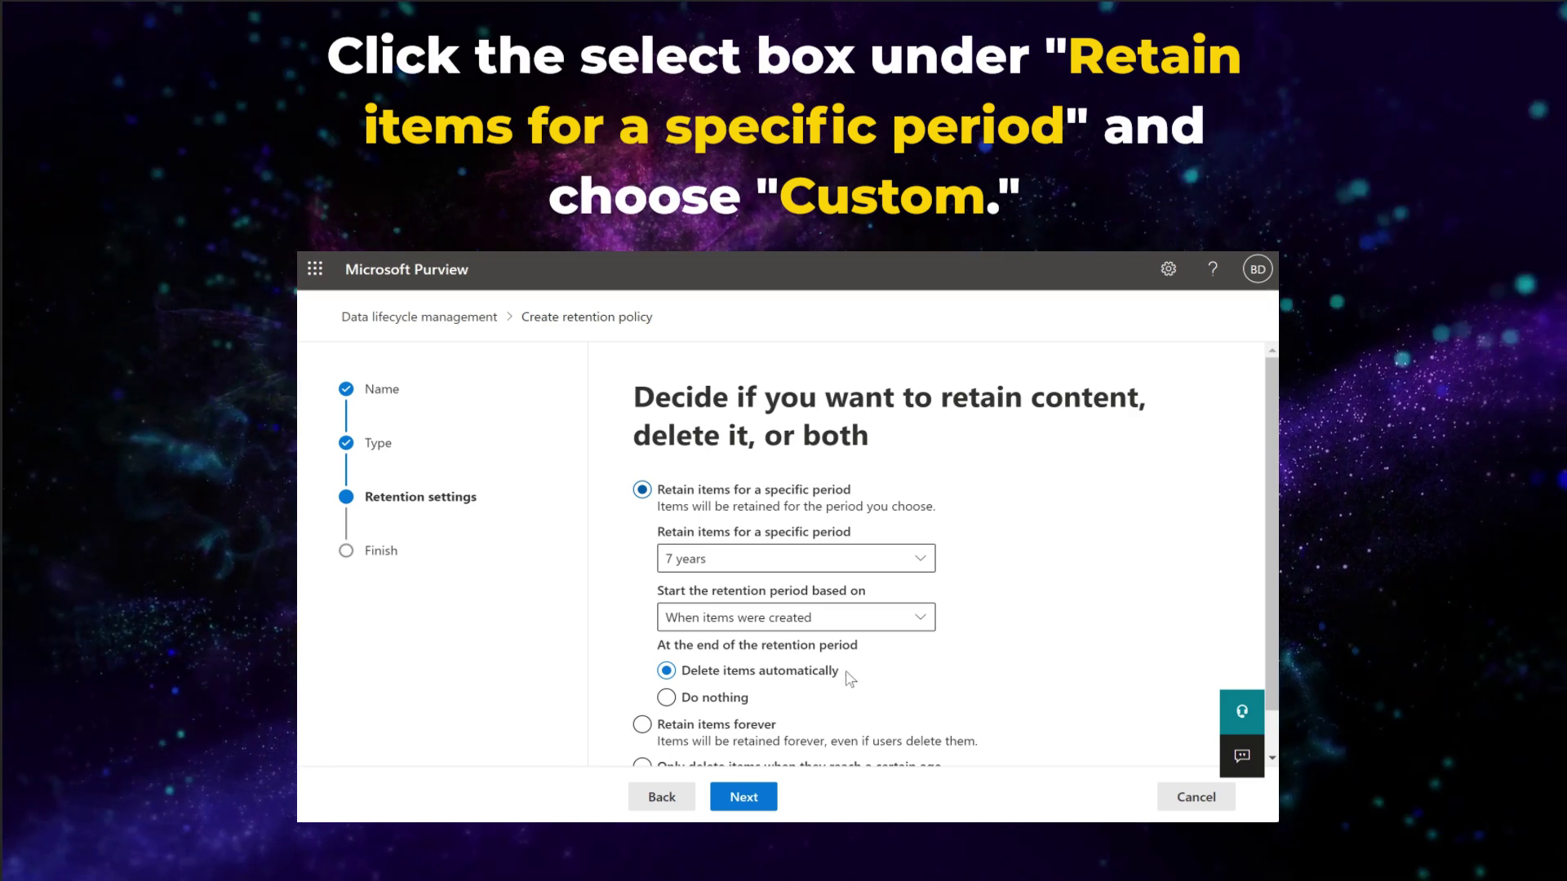
Set a custom retention period of 0 years and 6 months with automatic deletion.
{"action": "left_click", "coordinate": [920, 558]}
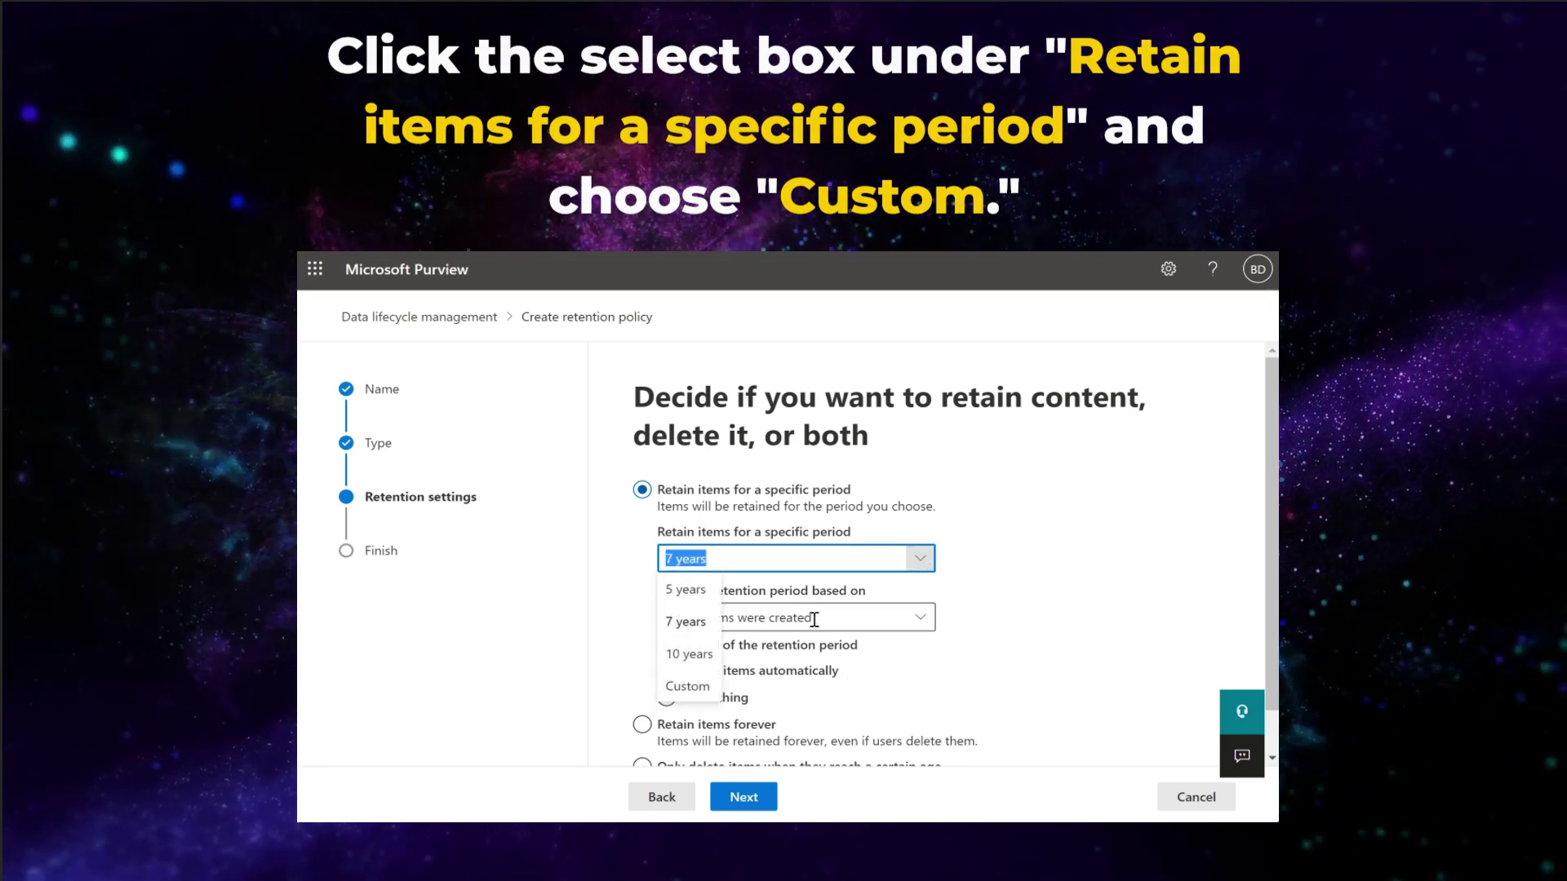
{"action": "left_click", "coordinate": [693, 689]}
{"action": "left_click", "coordinate": [699, 559]}
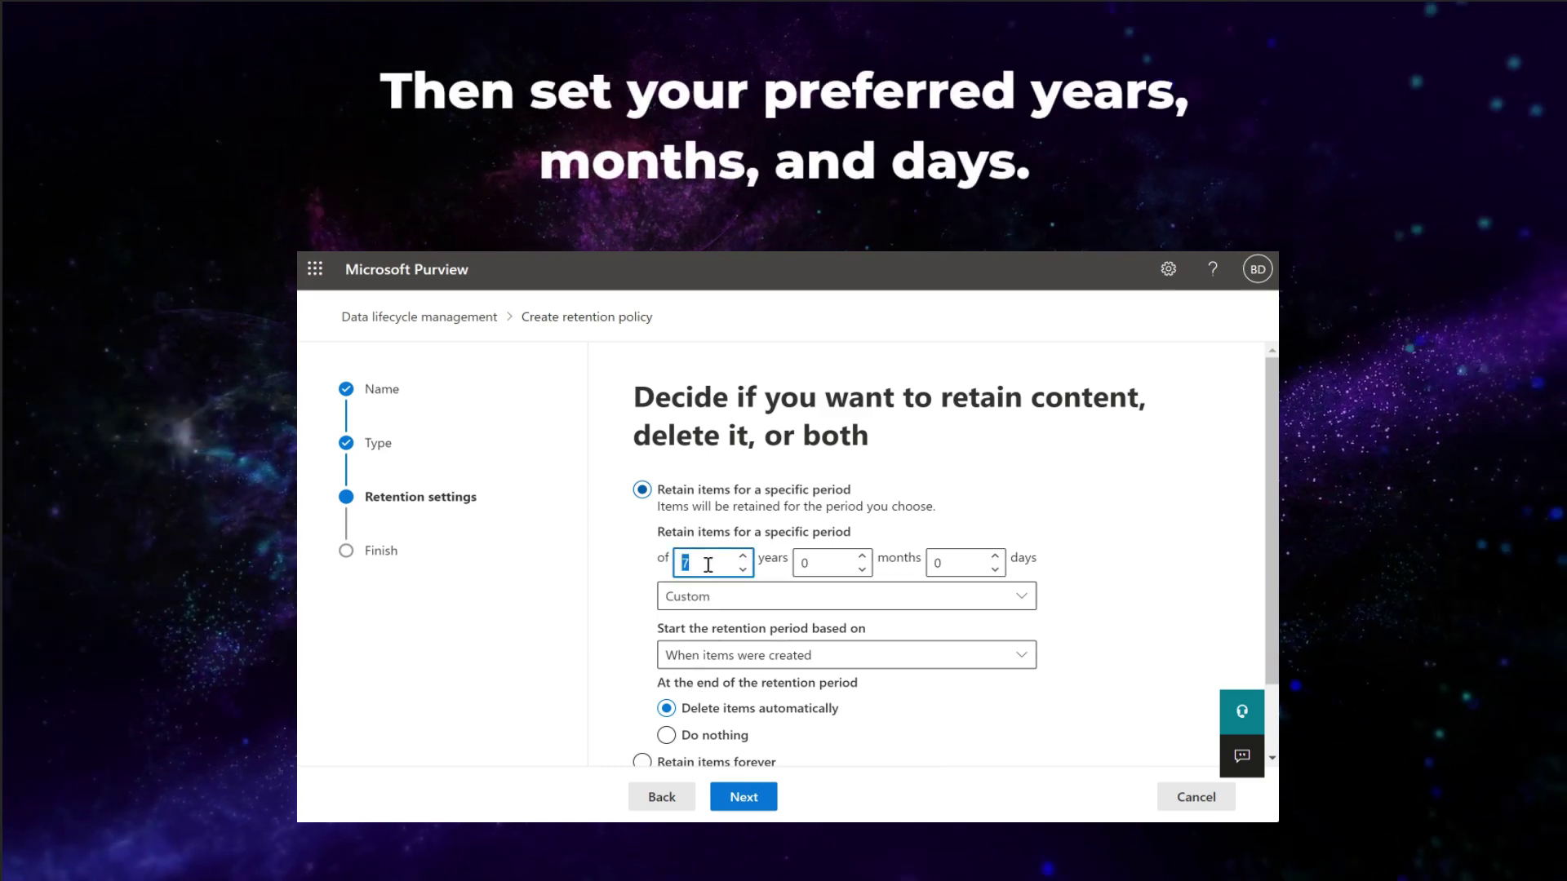
{"action": "key", "text": "BackSpace"}
{"action": "type", "text": "0"}
{"action": "left_click", "coordinate": [811, 563]}
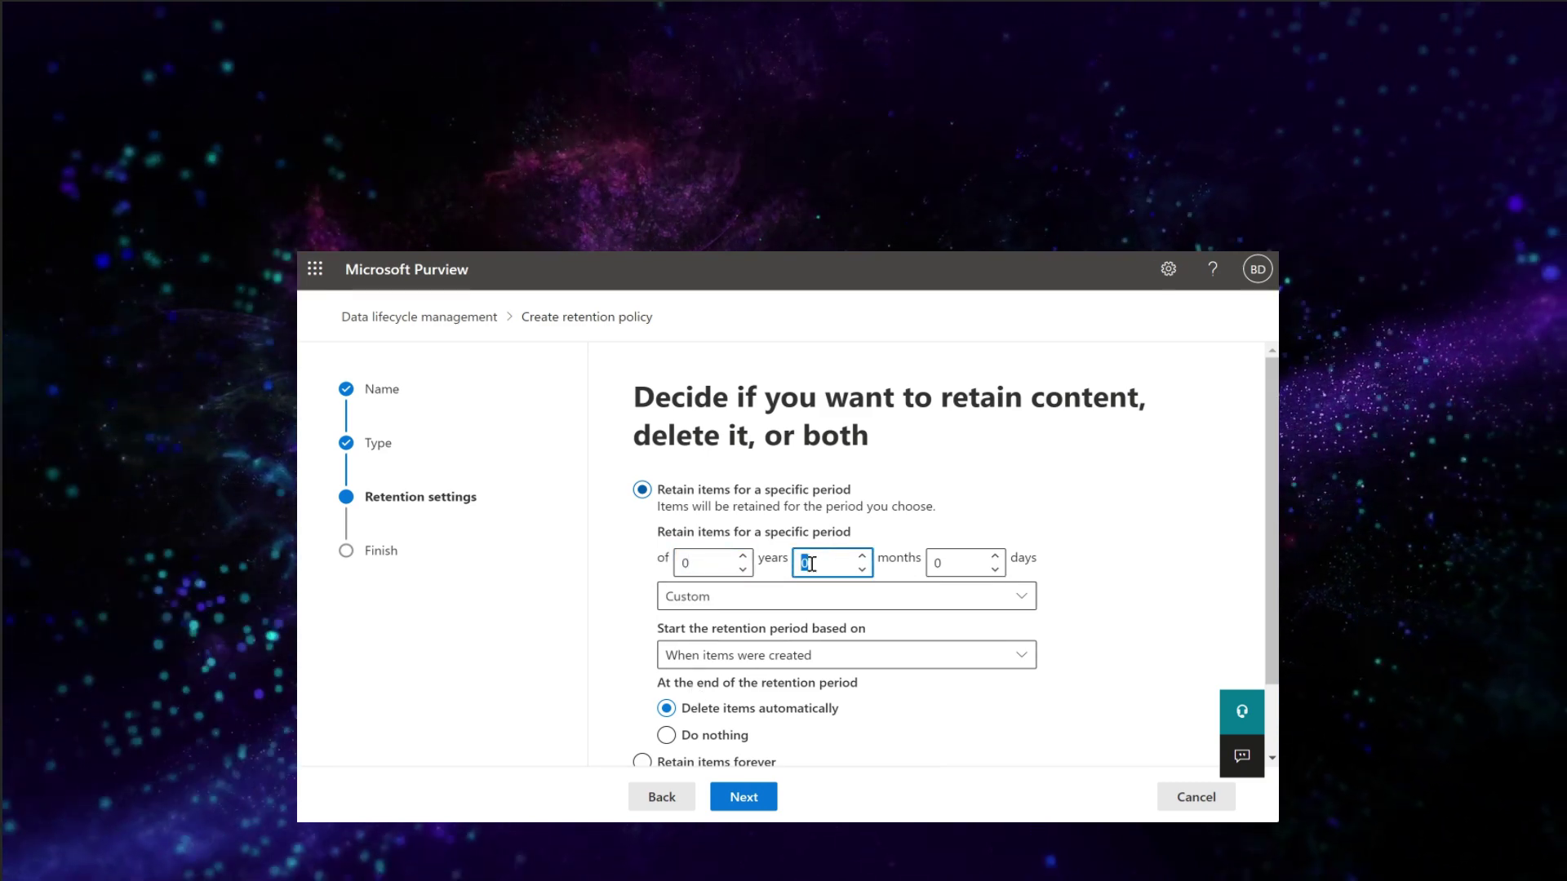
{"action": "key", "text": "BackSpace"}
{"action": "type", "text": "6"}
{"action": "left_click", "coordinate": [1071, 617]}
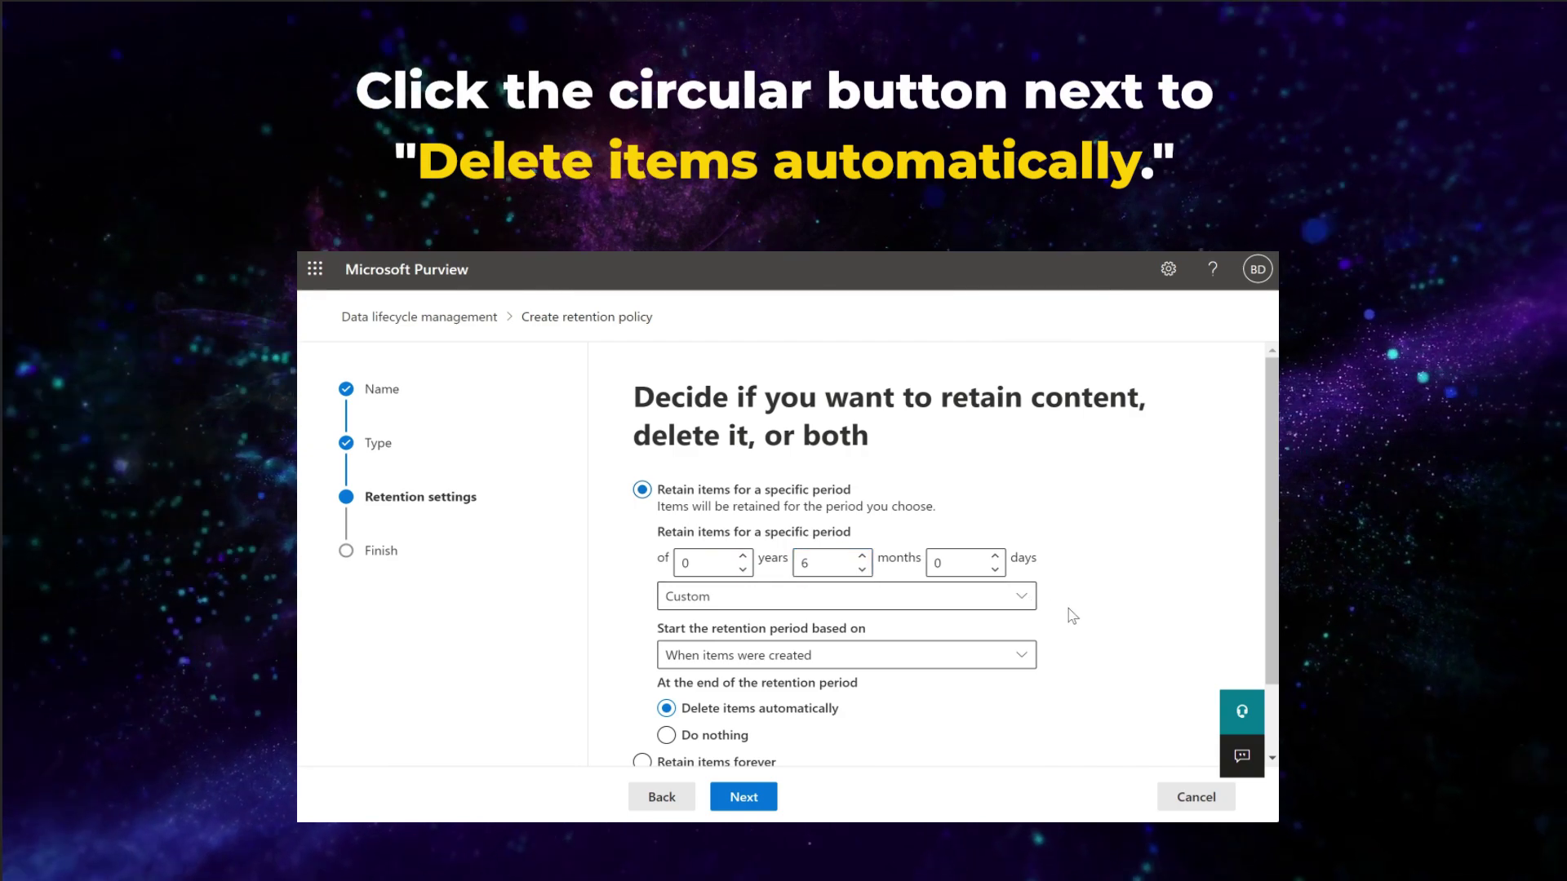
{"action": "scroll", "coordinate": [816, 702], "scroll_direction": "down", "scroll_amount": 1}
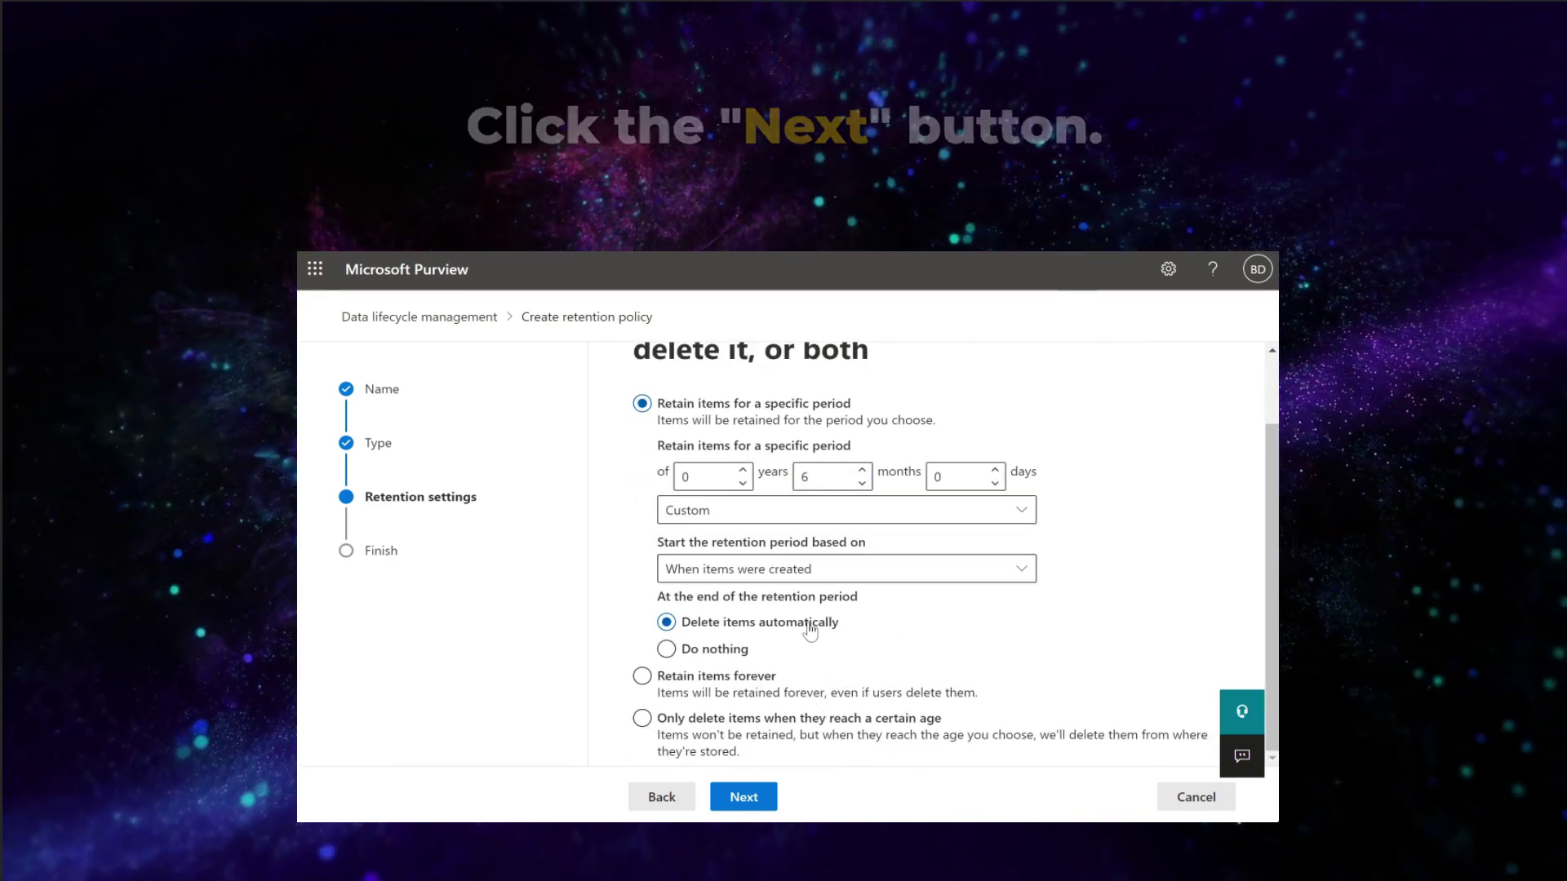
{"action": "left_click", "coordinate": [767, 798]}
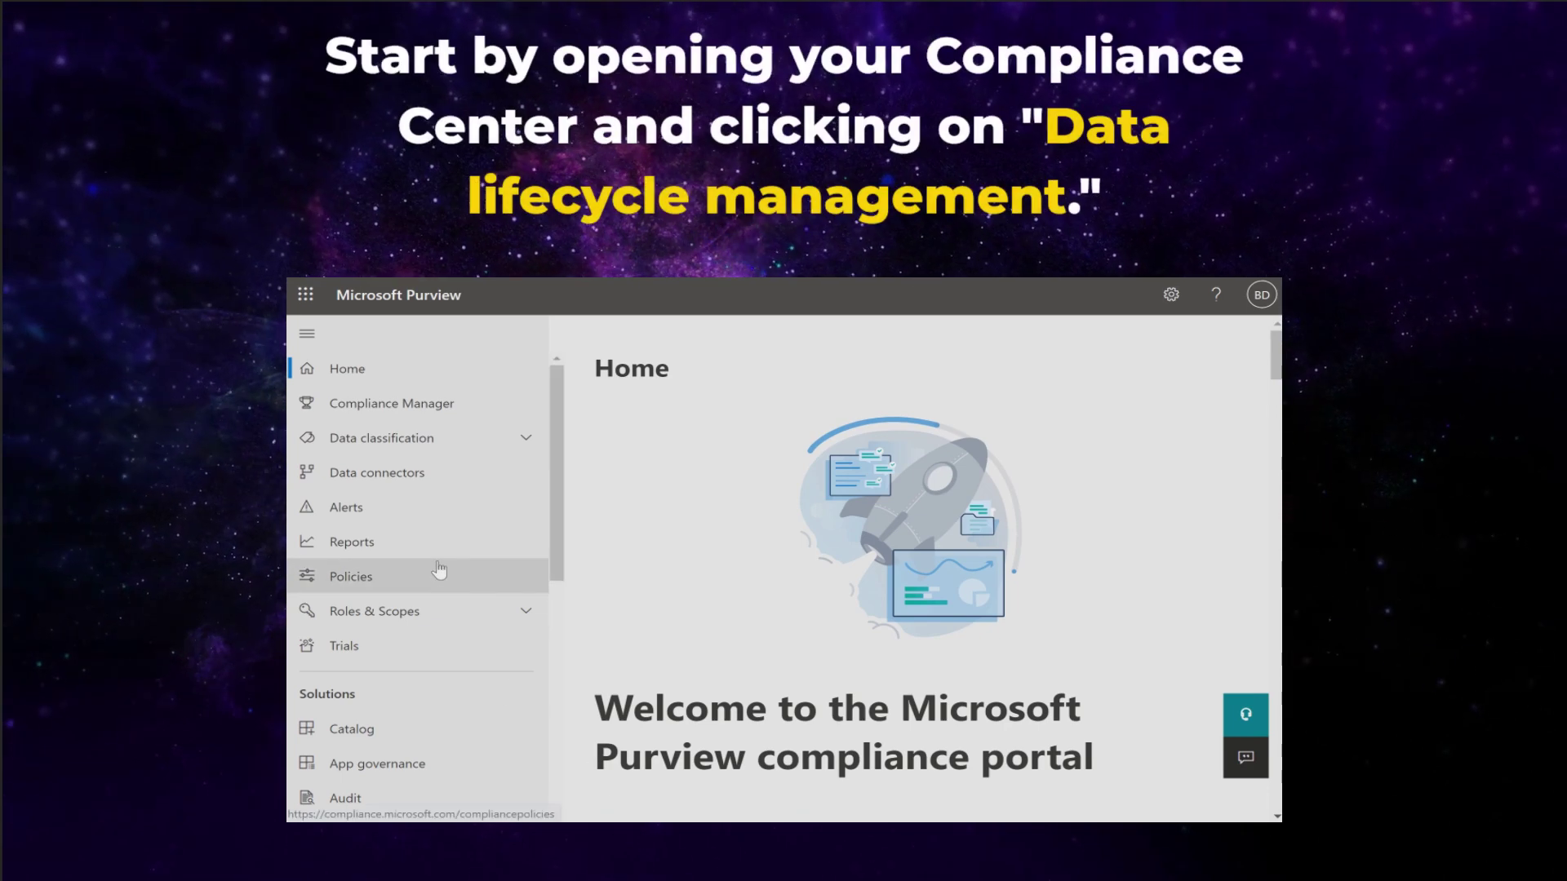
Open Exchange (legacy) under Data lifecycle management to view MRM retention policies.
{"action": "scroll", "coordinate": [439, 569], "scroll_direction": "down", "scroll_amount": 5}
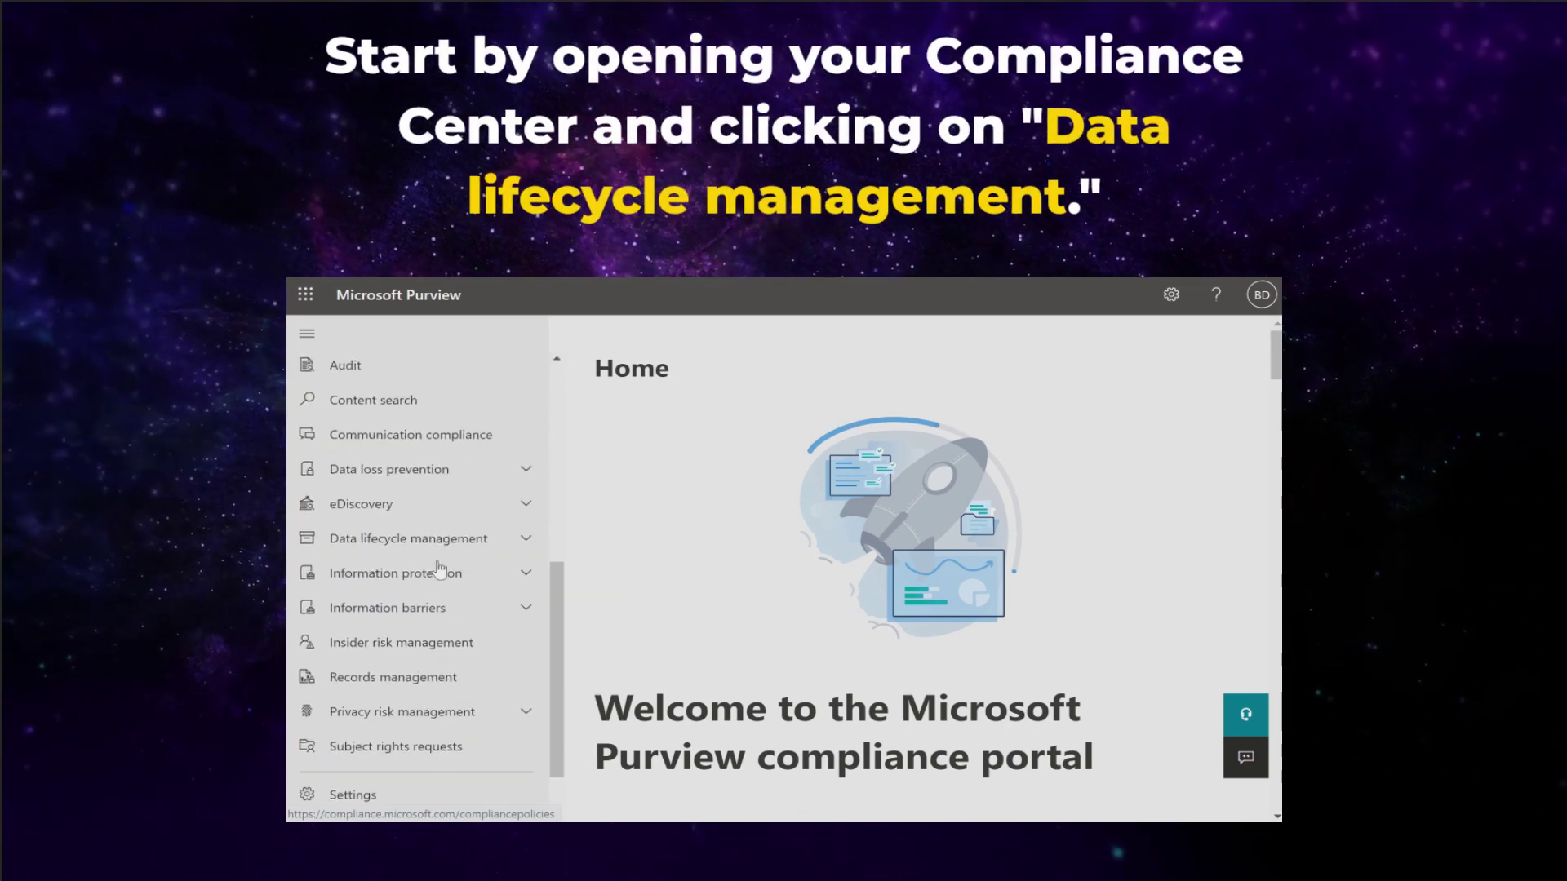
{"action": "left_click", "coordinate": [527, 539]}
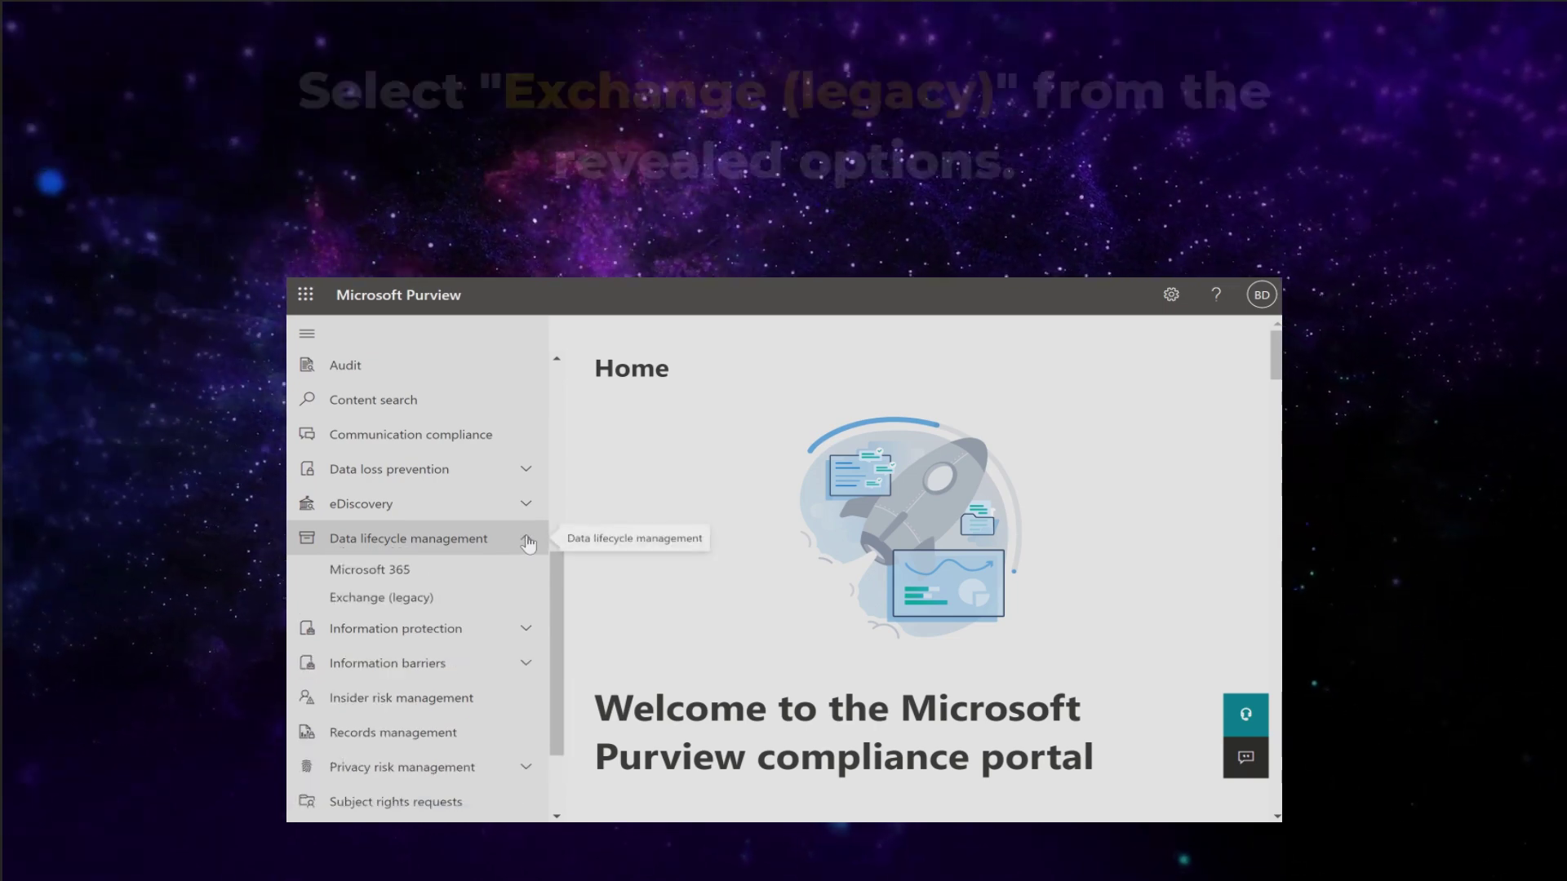
{"action": "left_click", "coordinate": [483, 598]}
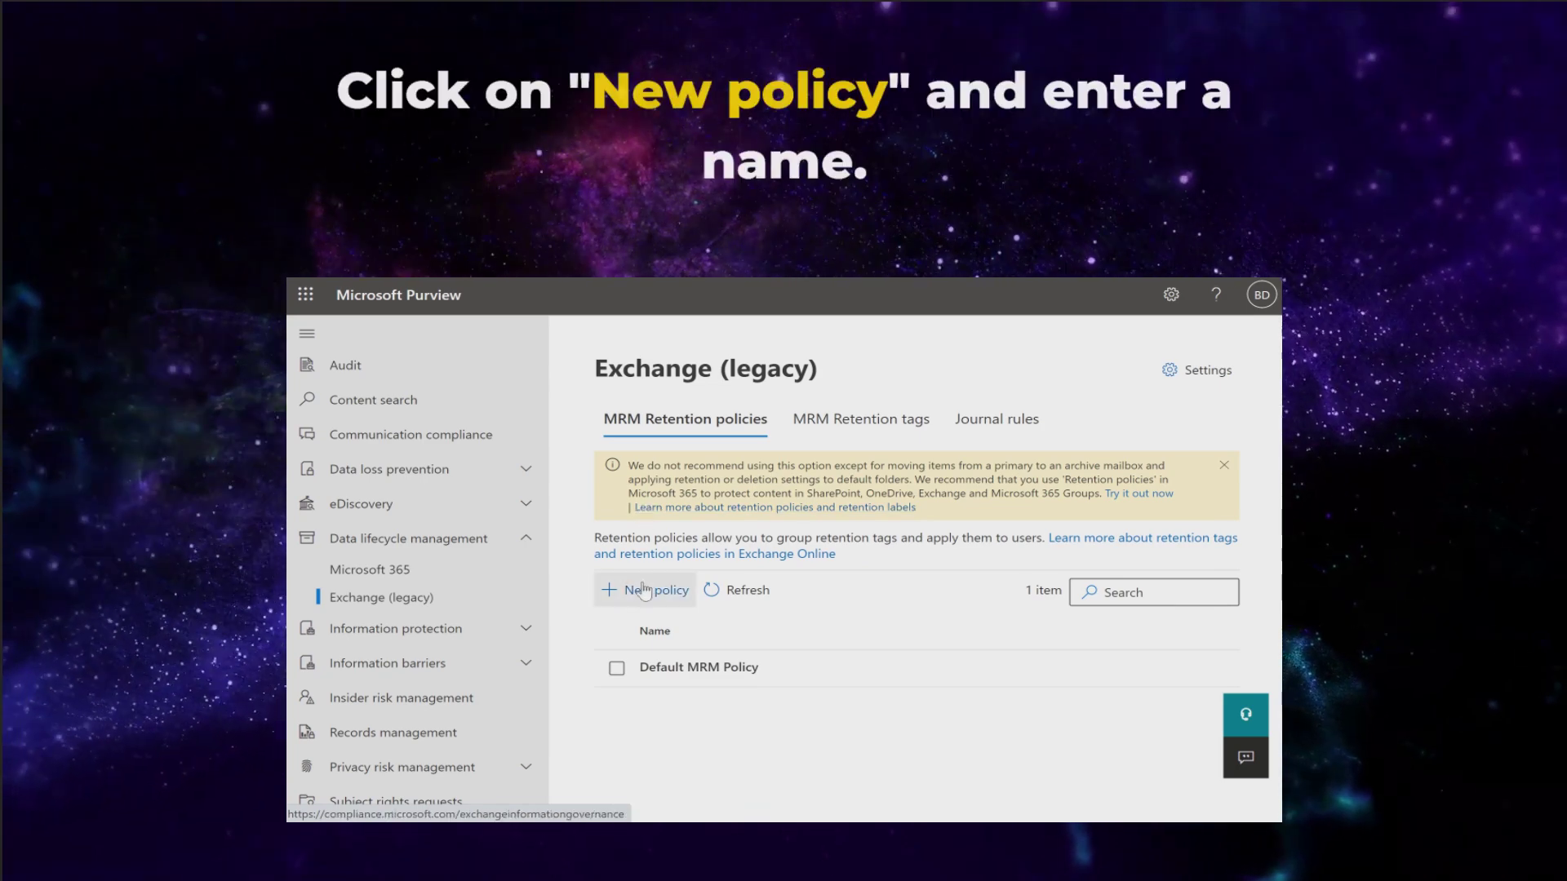
Create an MRM policy 'Delete old emails' with the 6 Month Delete tag and advance to review.
{"action": "left_click", "coordinate": [644, 593]}
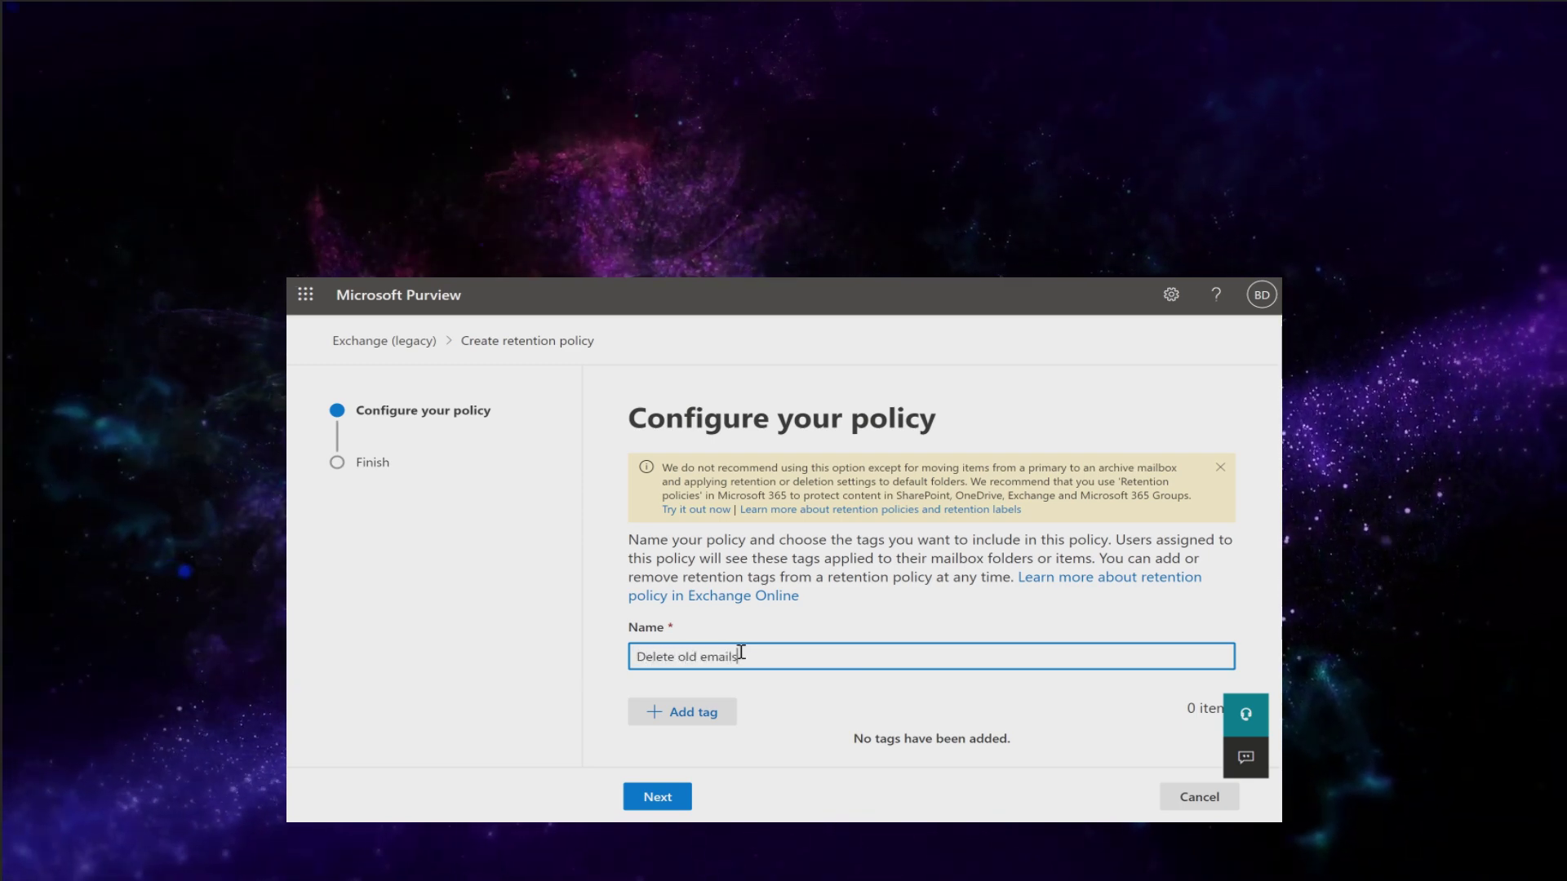
{"action": "left_click", "coordinate": [708, 710]}
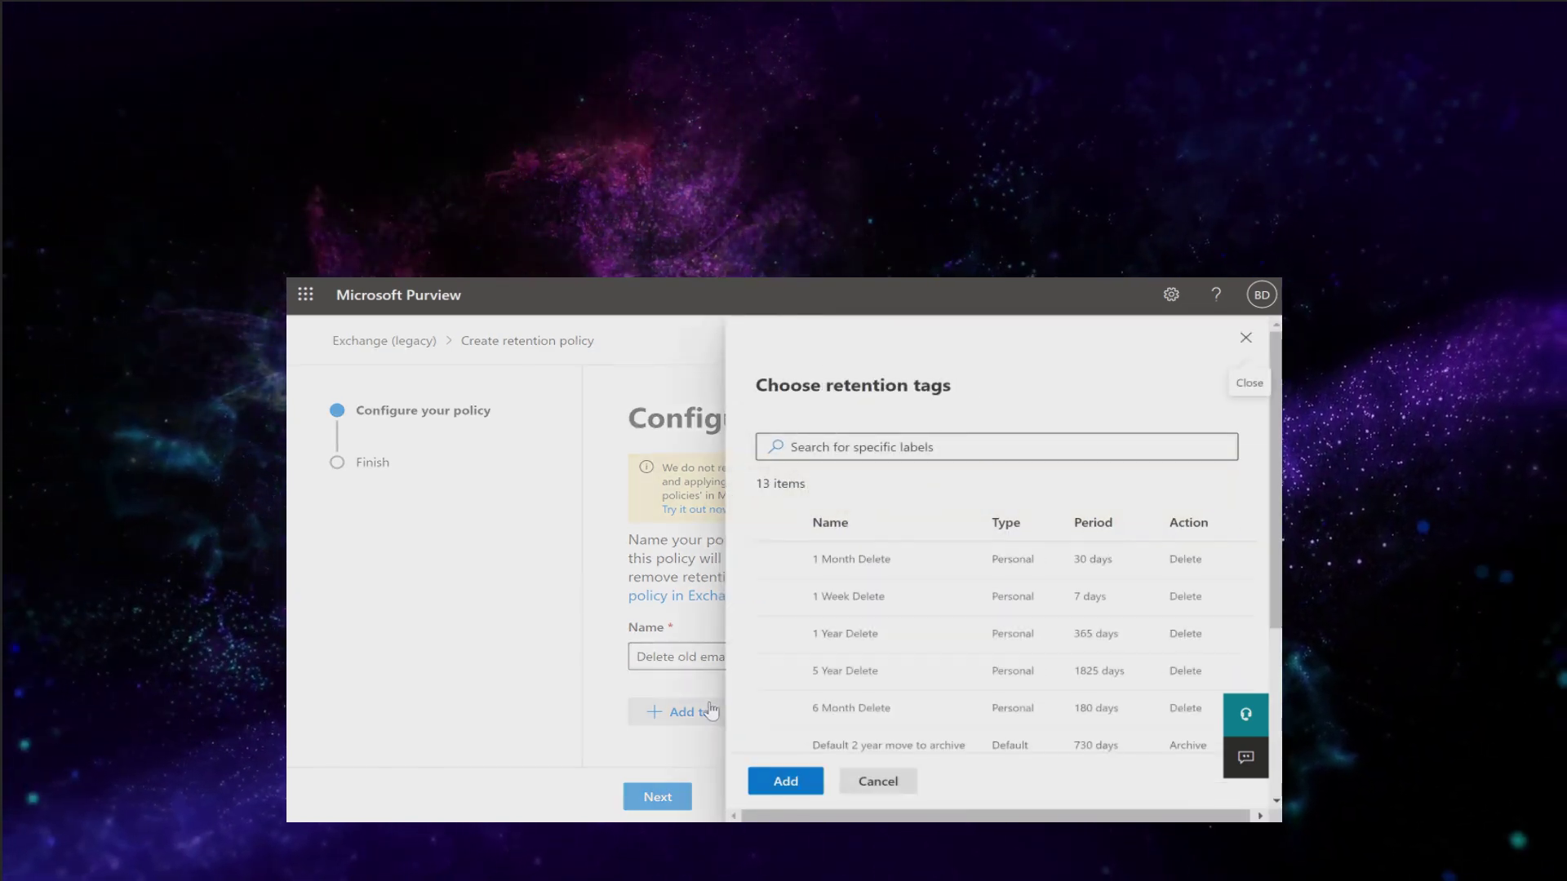
{"action": "left_click", "coordinate": [777, 709]}
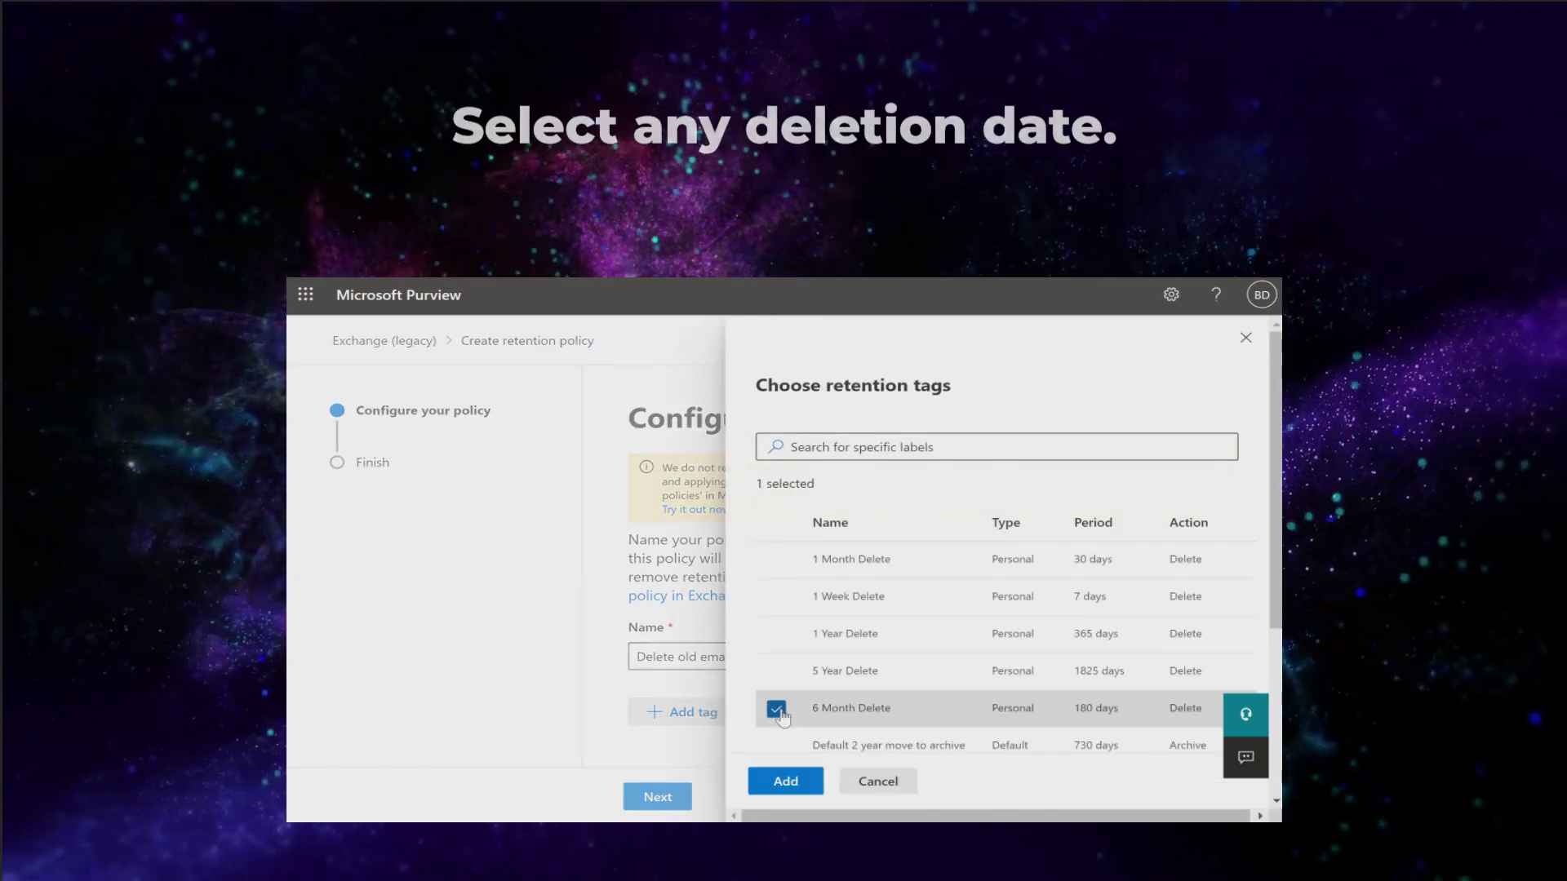
{"action": "left_click", "coordinate": [814, 782]}
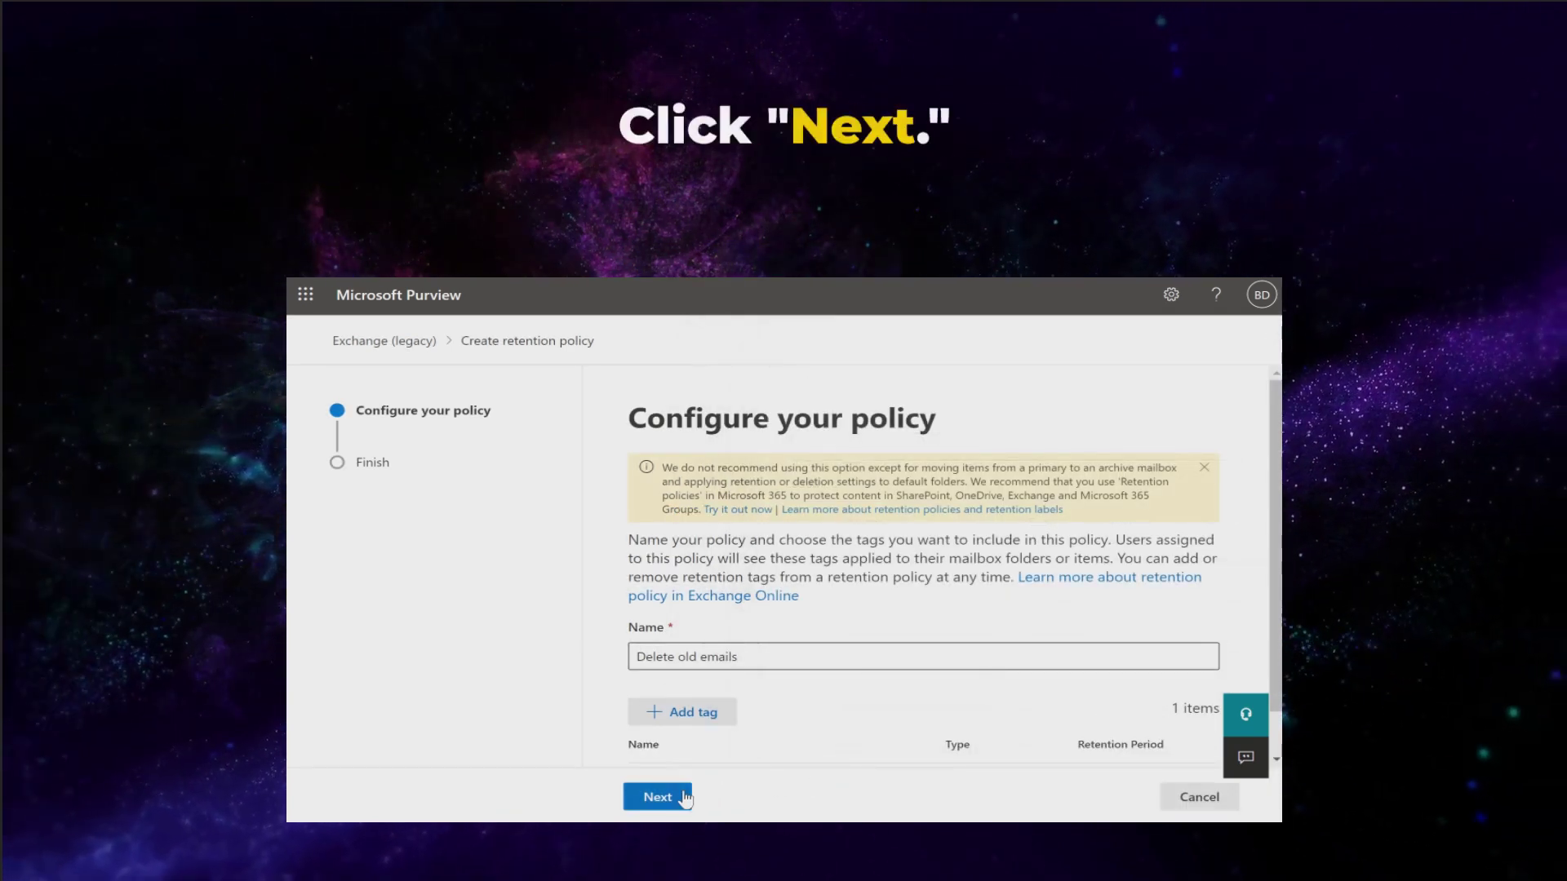
{"action": "left_click", "coordinate": [684, 796]}
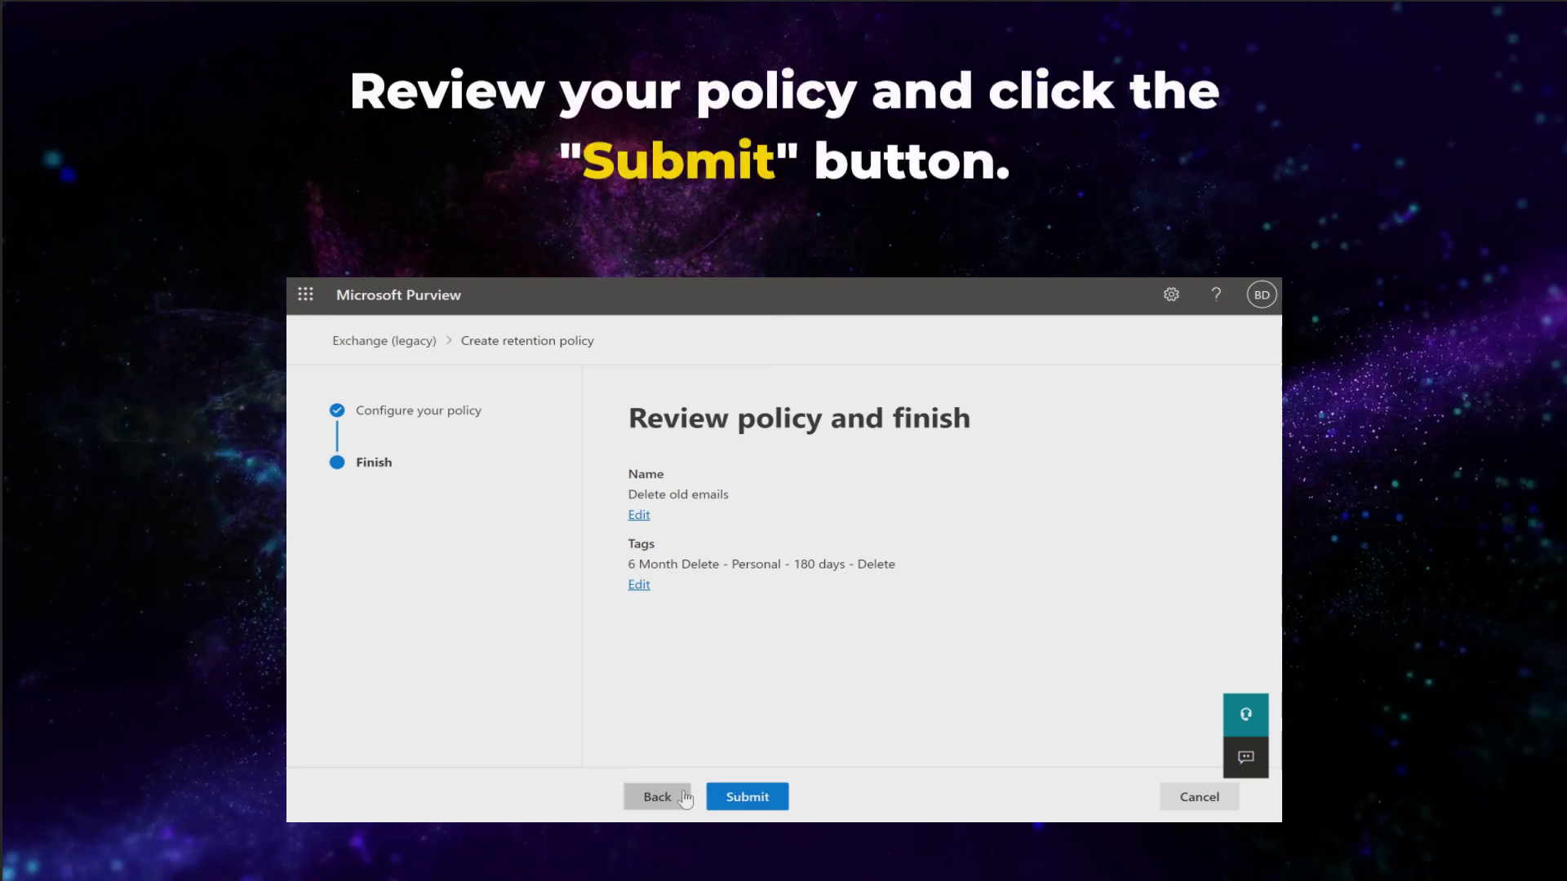
Submit the Delete old emails policy and show the Exchange admin center mailbox list.
{"action": "left_click", "coordinate": [777, 799]}
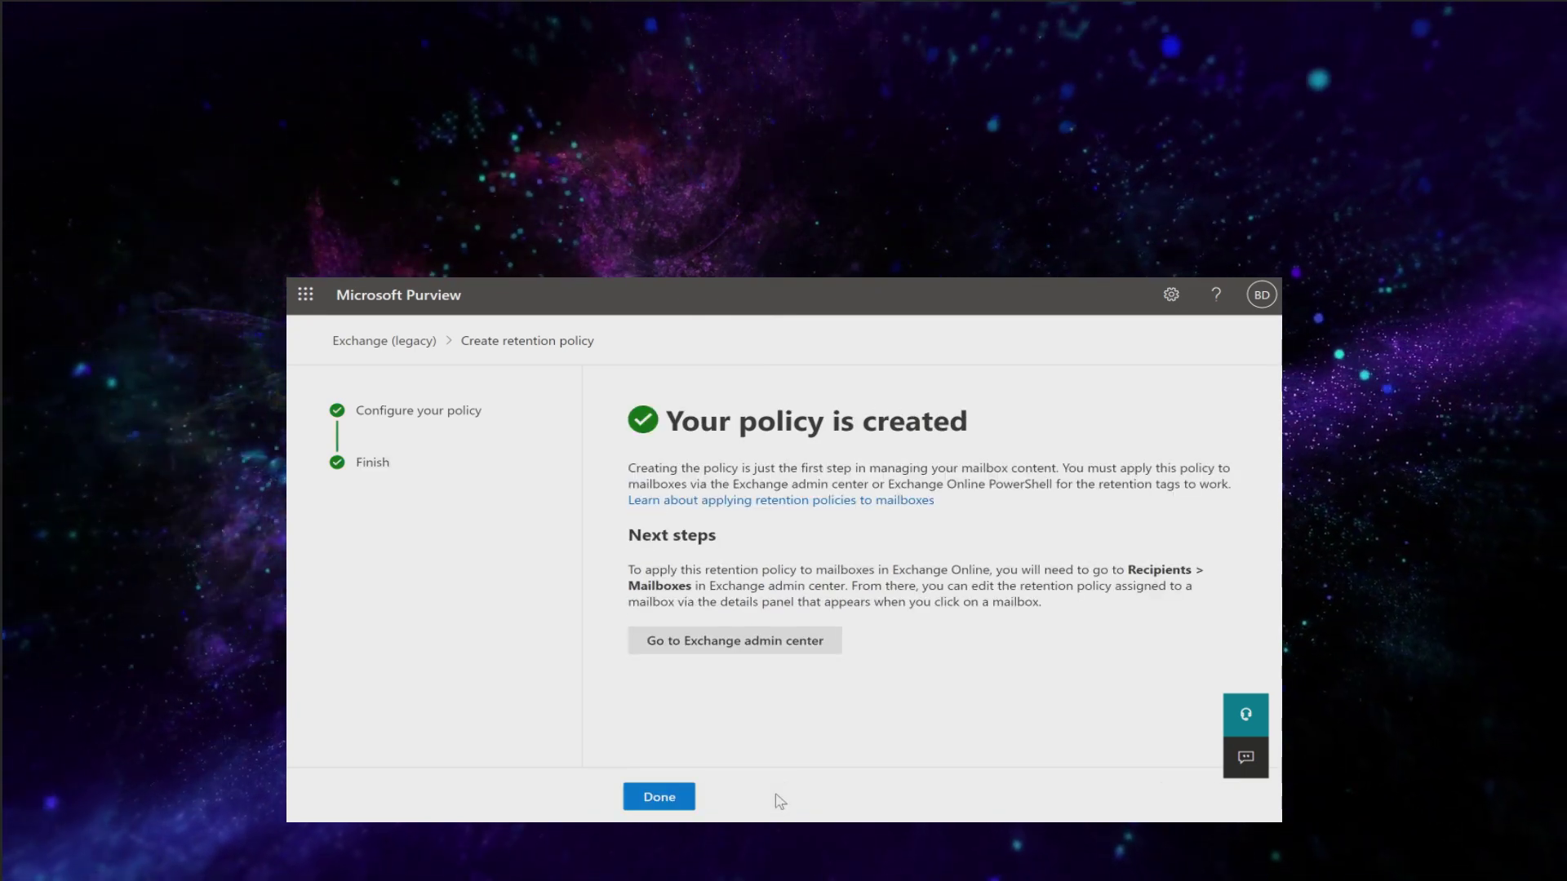
{"action": "left_click", "coordinate": [771, 643]}
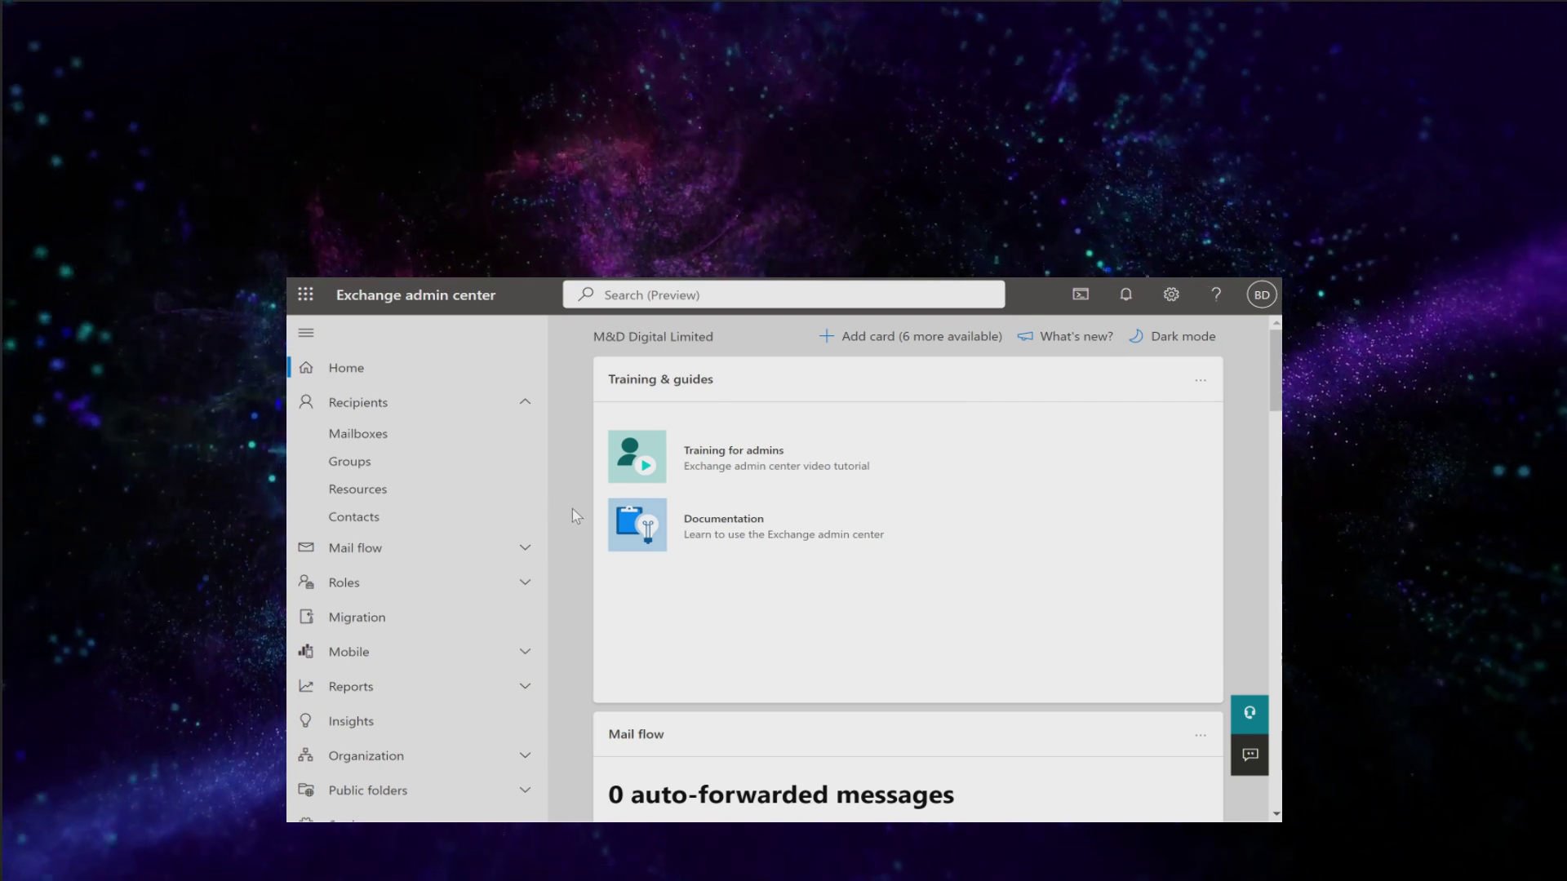
{"action": "left_click", "coordinate": [423, 442]}
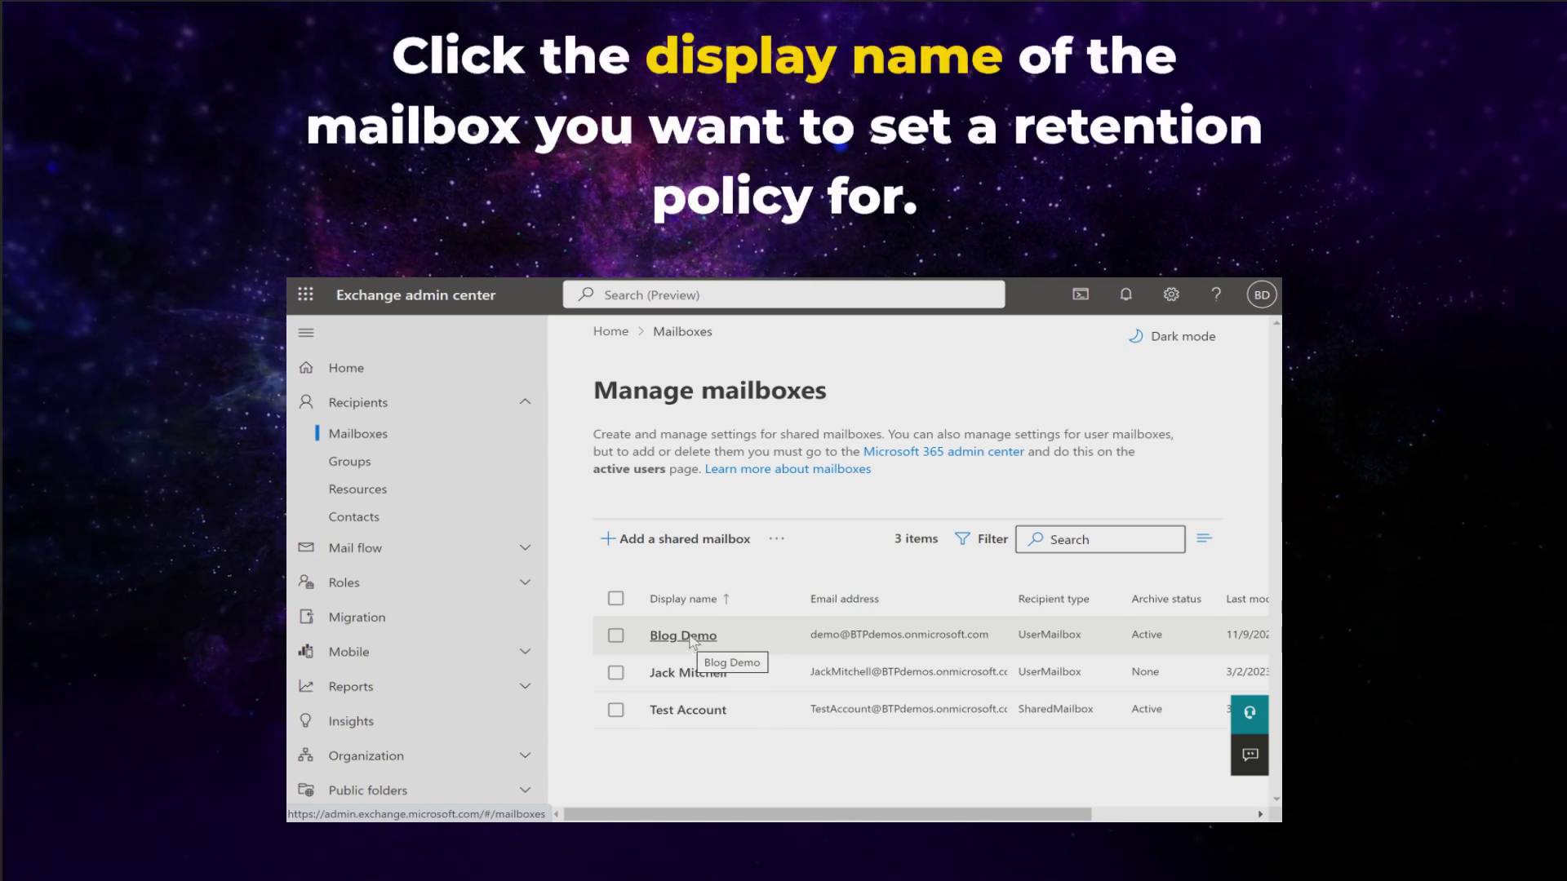
Set the Test Account mailbox's retention policy to Delete old emails and save it.
{"action": "left_click", "coordinate": [691, 715]}
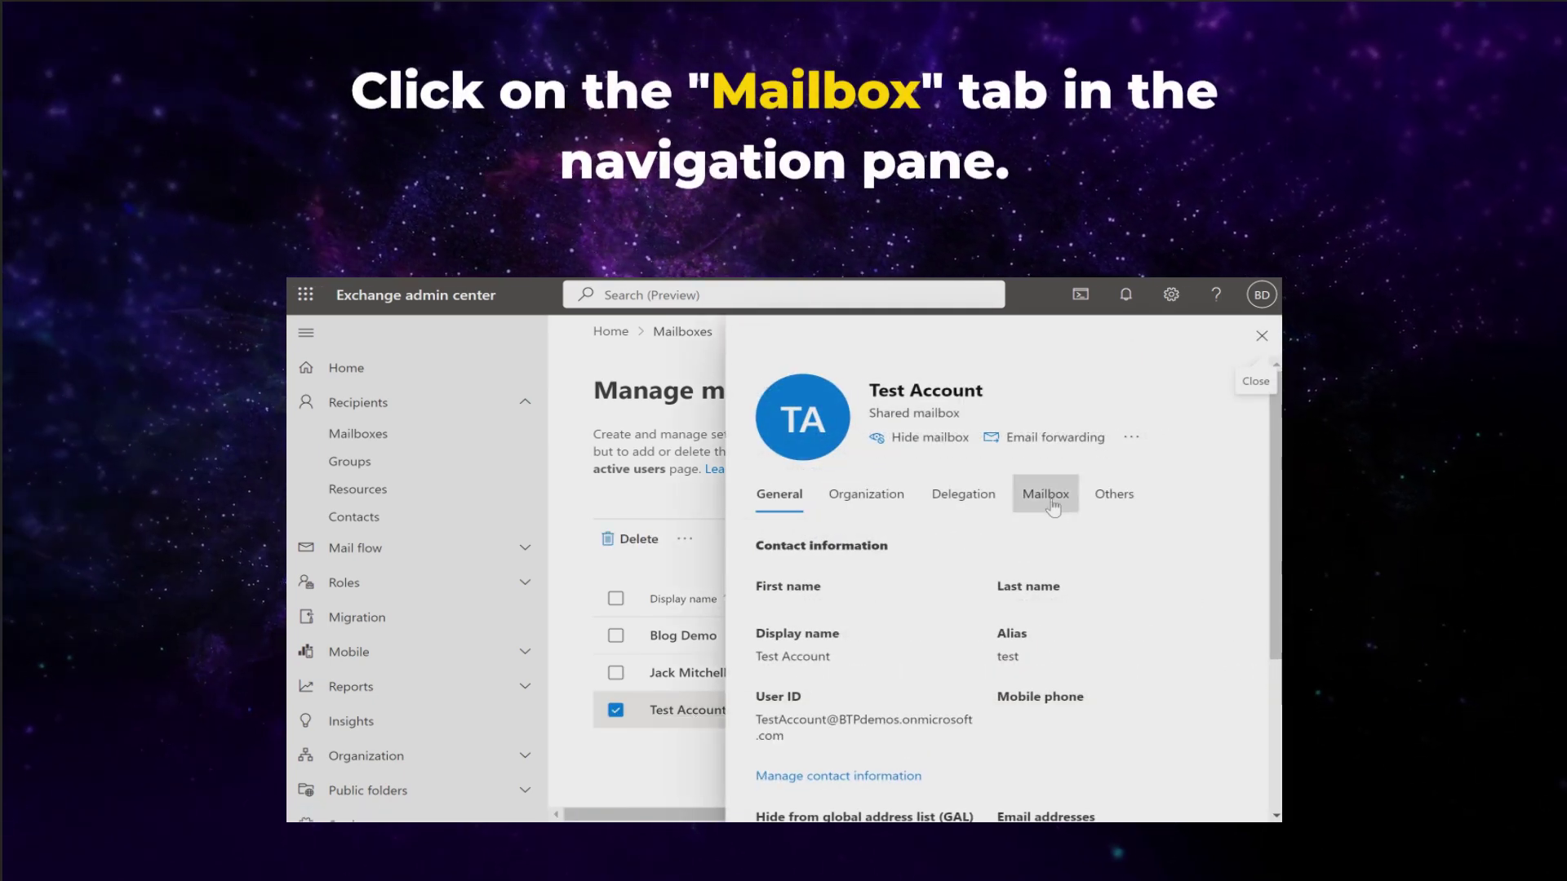
{"action": "left_click", "coordinate": [1051, 499]}
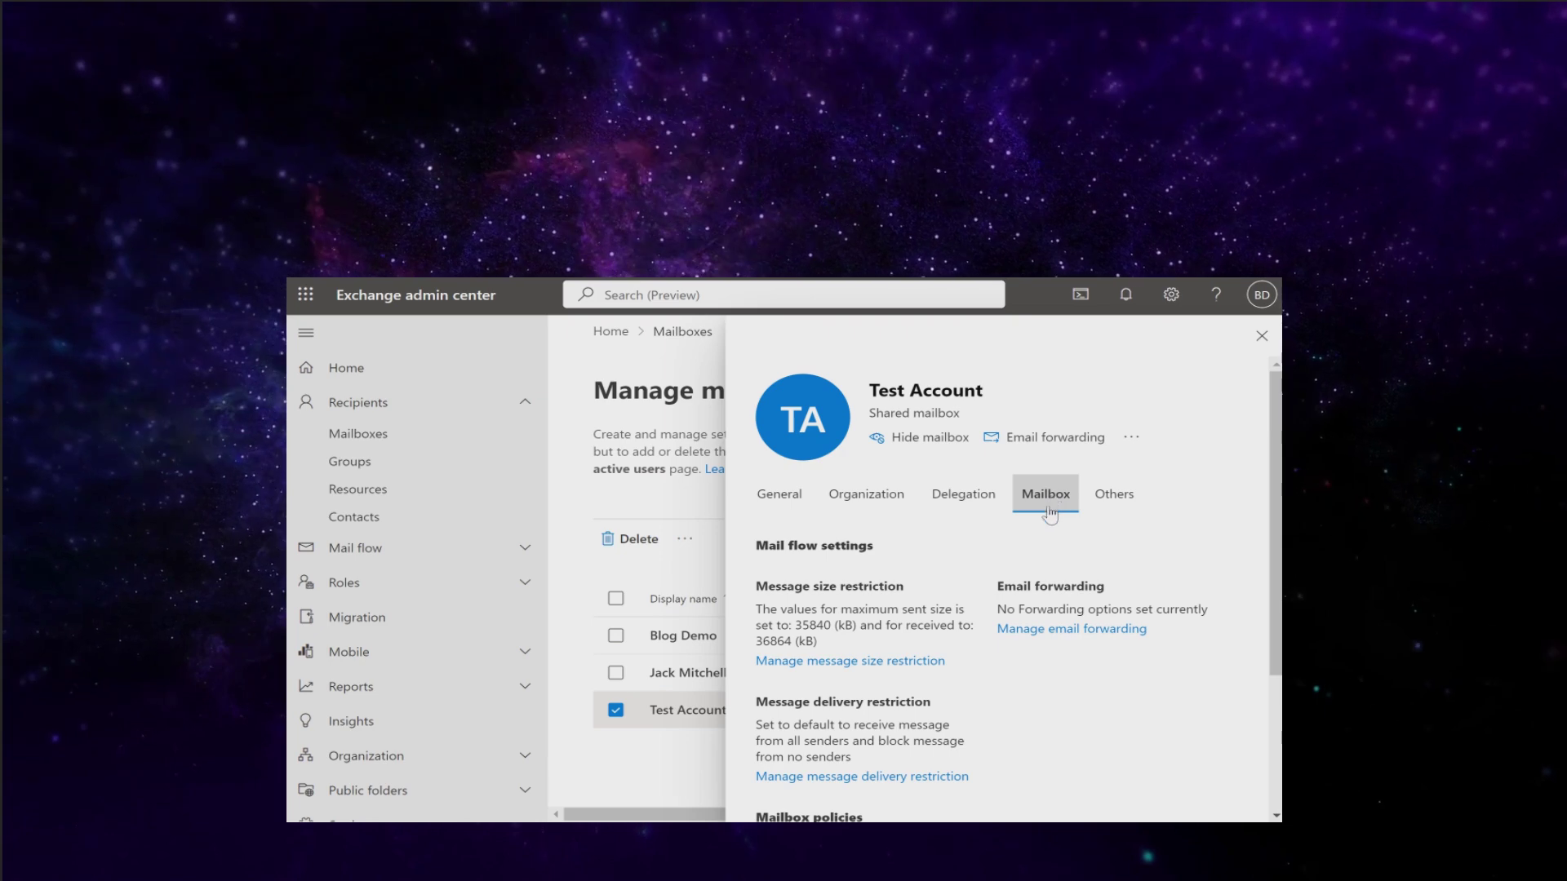
{"action": "scroll", "coordinate": [979, 658], "scroll_direction": "down", "scroll_amount": 3}
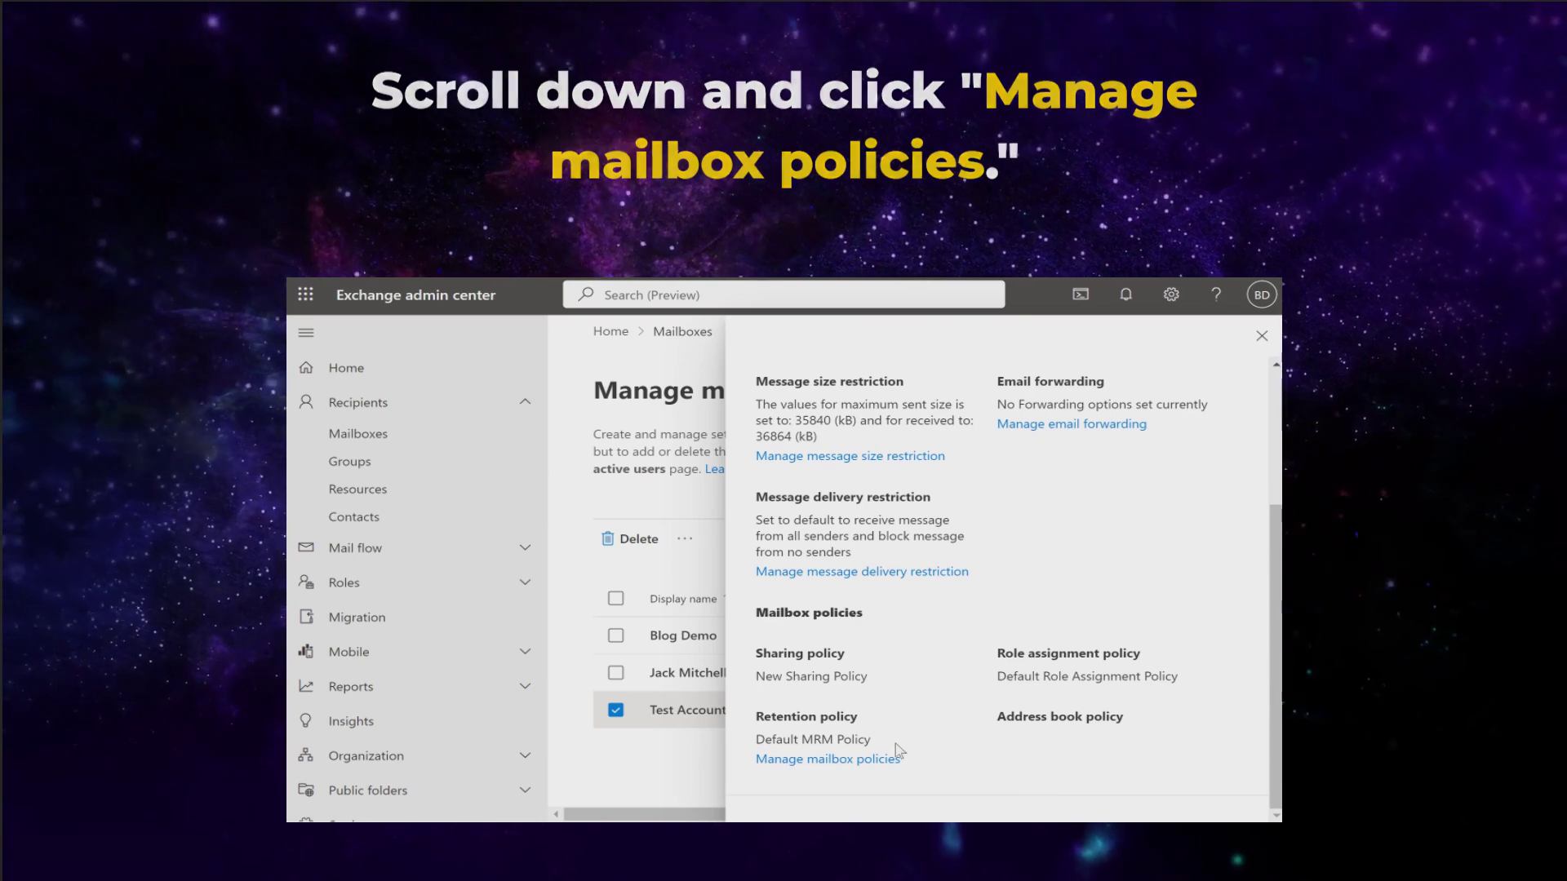
{"action": "left_click", "coordinate": [881, 760]}
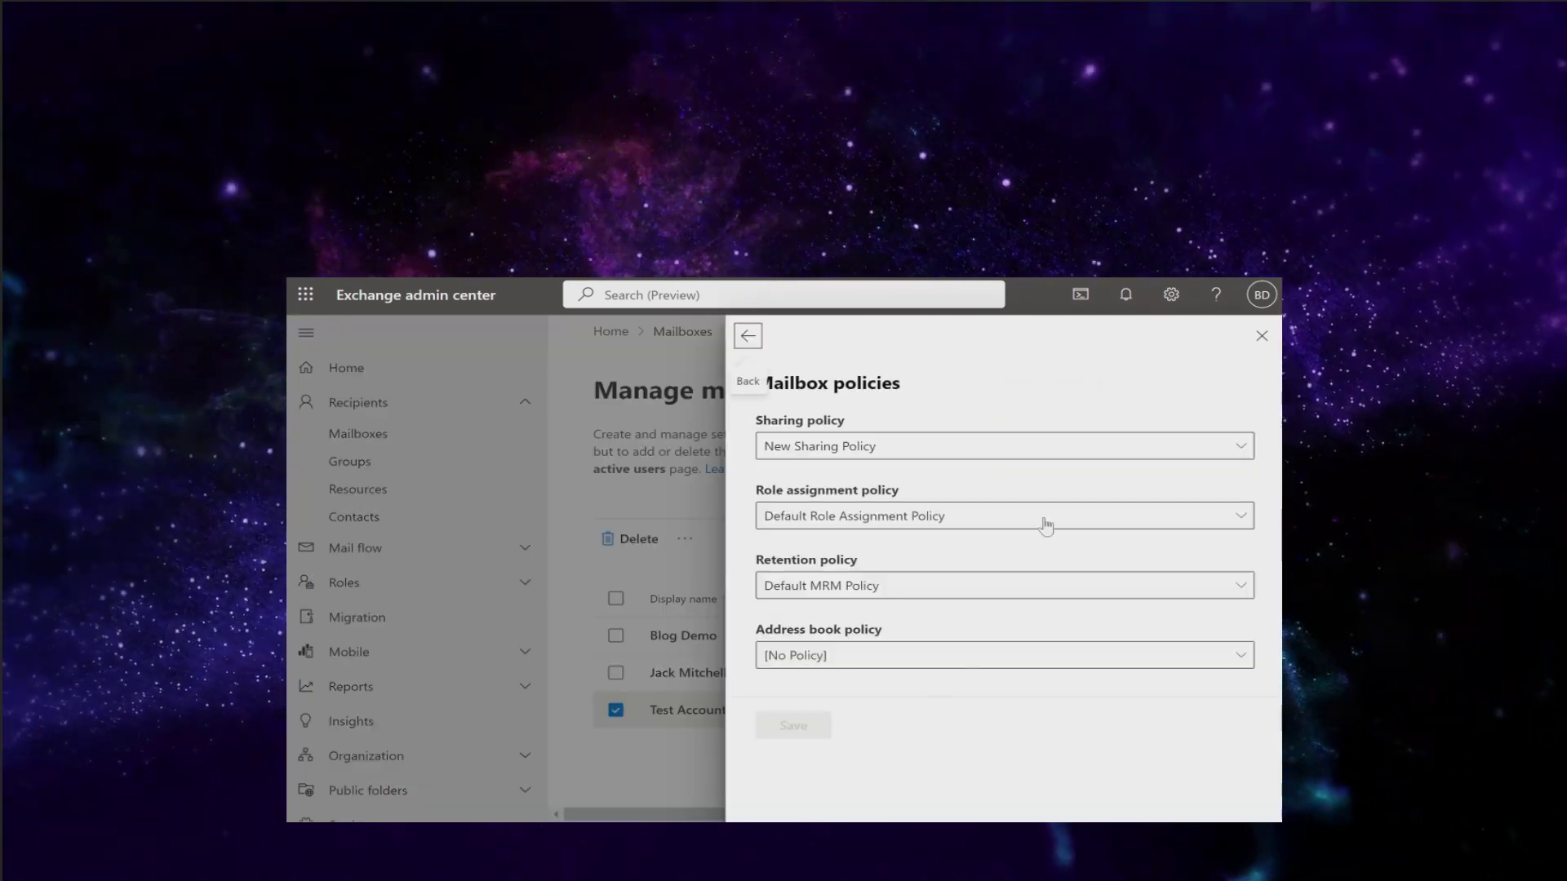
{"action": "left_click", "coordinate": [1040, 587]}
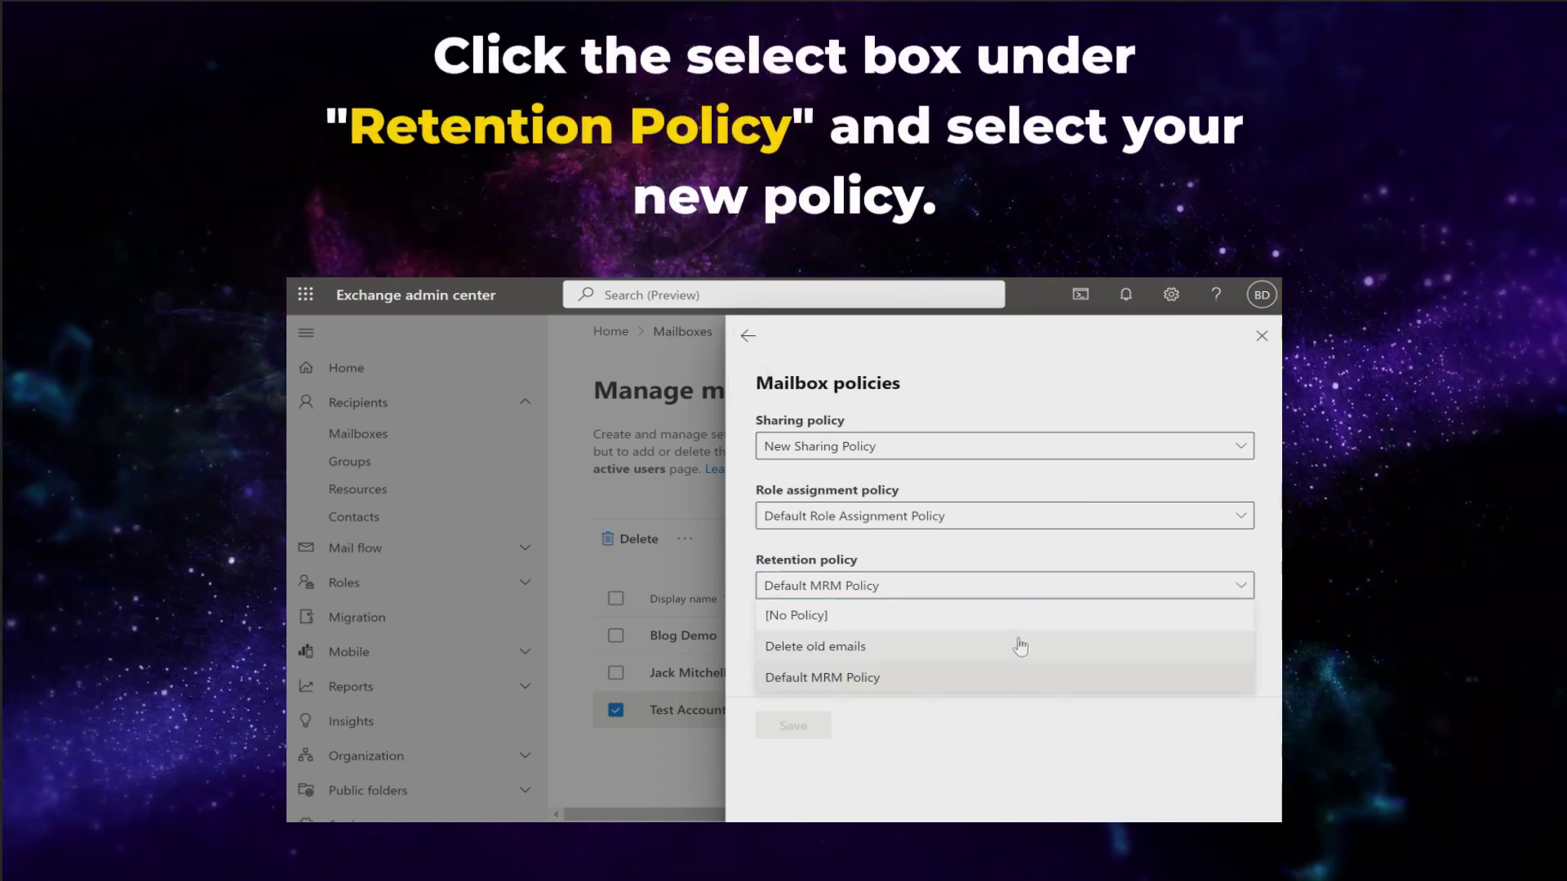
{"action": "left_click", "coordinate": [1018, 642]}
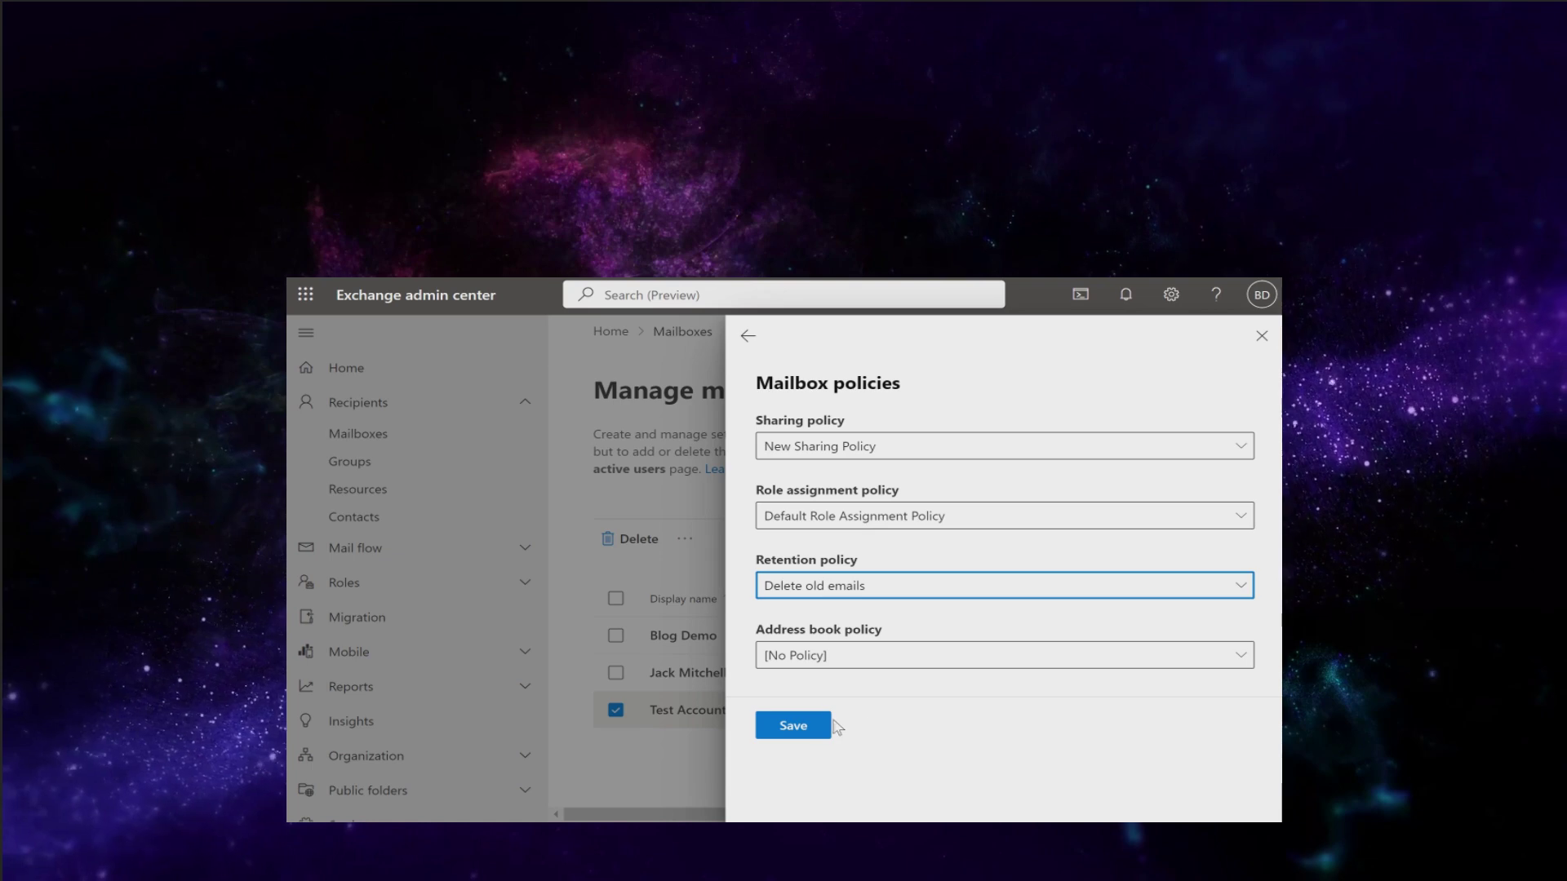
{"action": "left_click", "coordinate": [805, 727]}
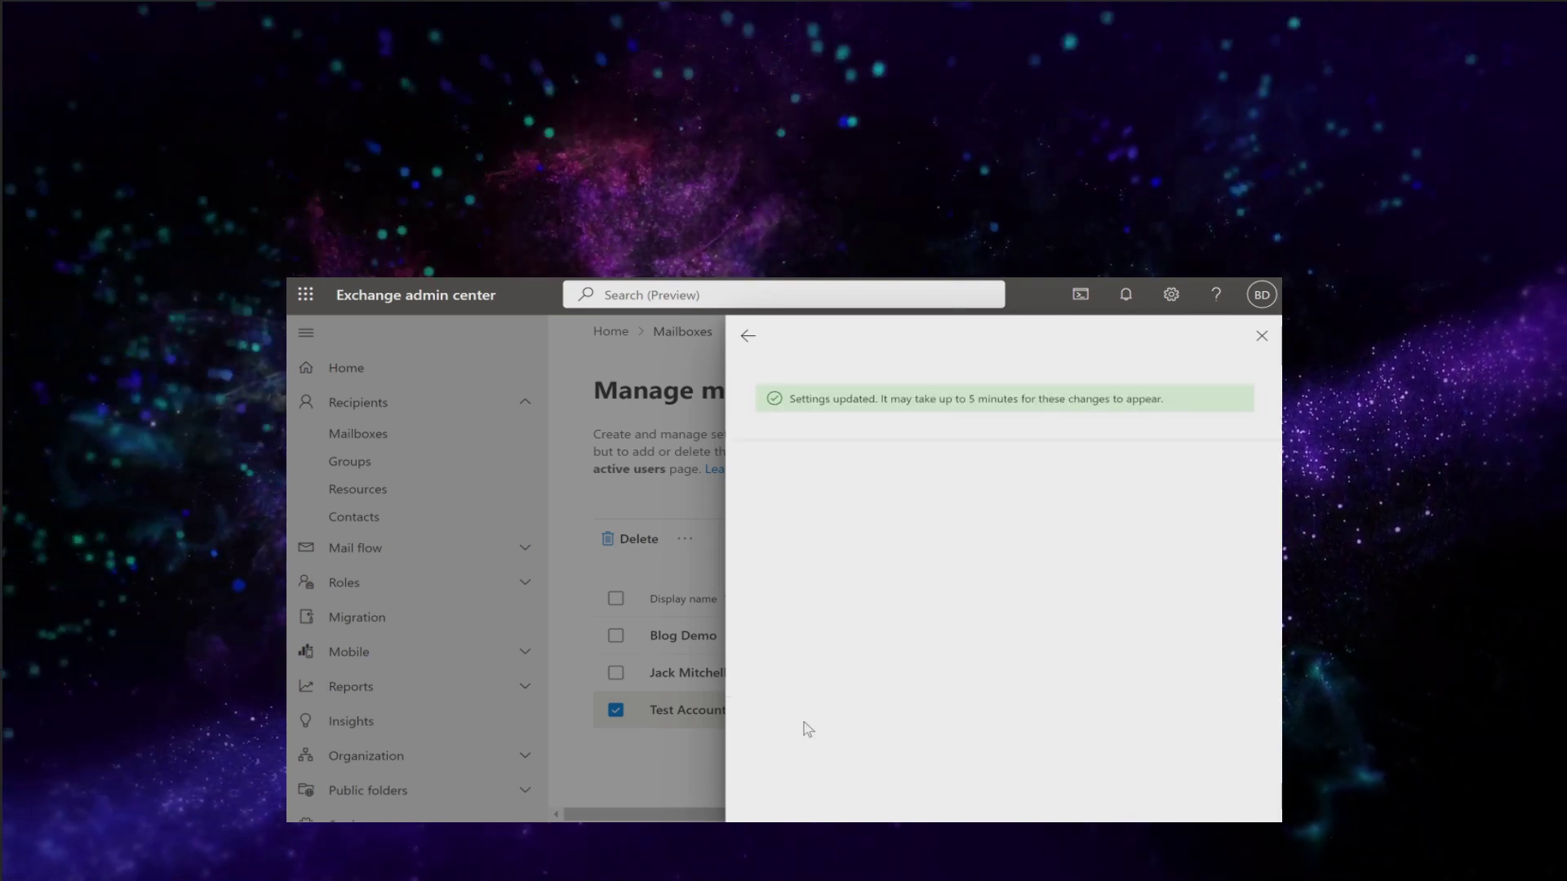
Close the Test Account mailbox details panel to return to the full mailbox list.
{"action": "left_click", "coordinate": [1262, 335]}
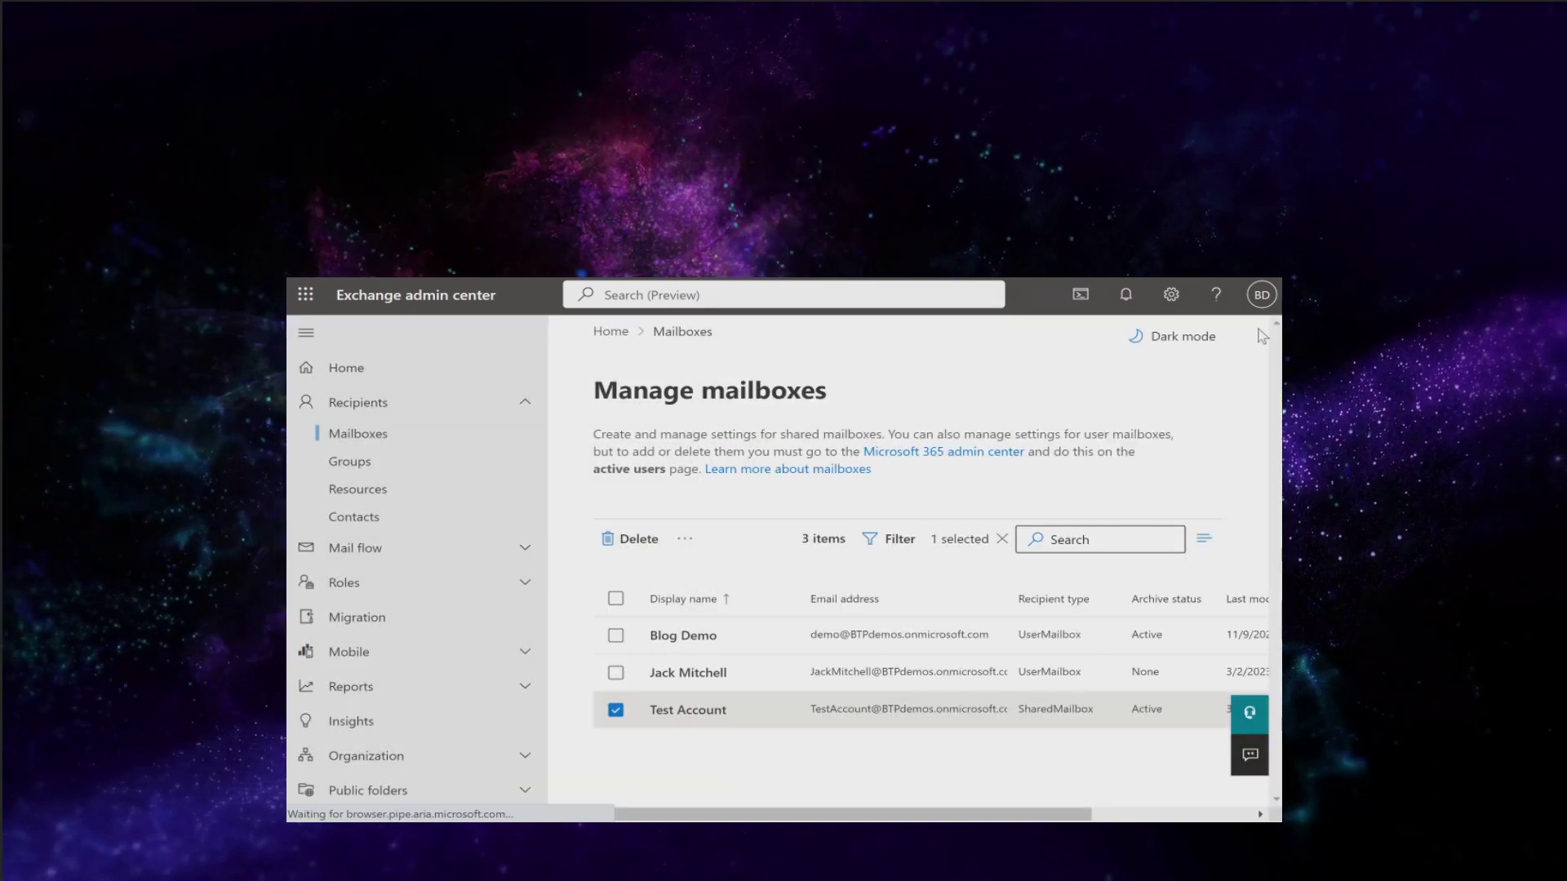